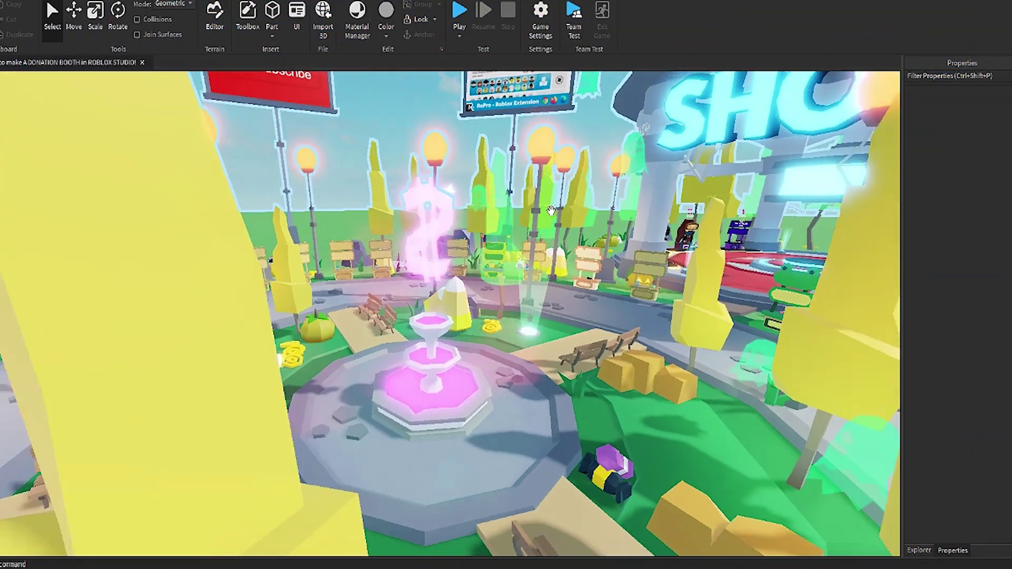
right_click_drag(551, 211, 527, 208)
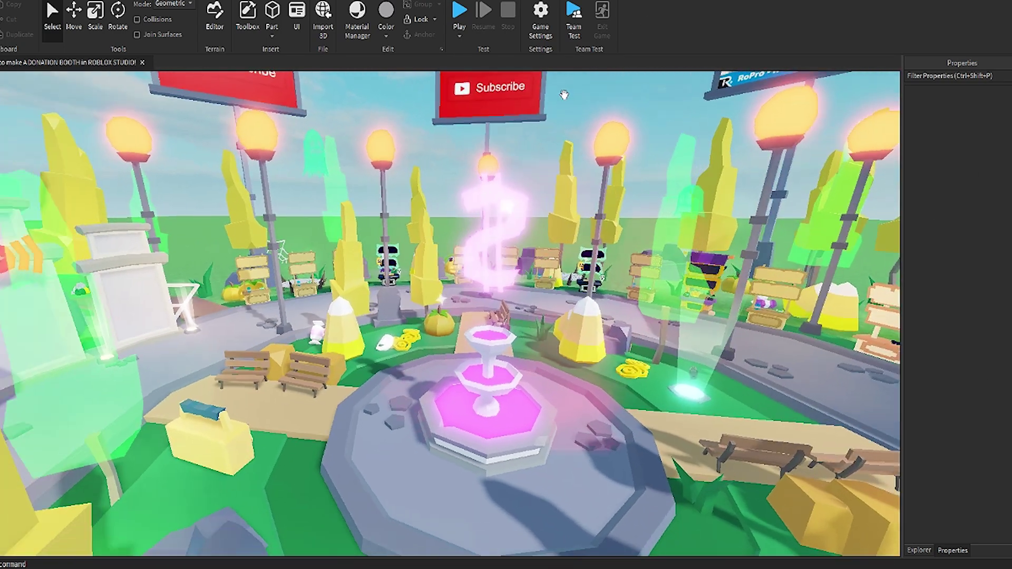
key("d")
right_click_drag(564, 95, 564, 95)
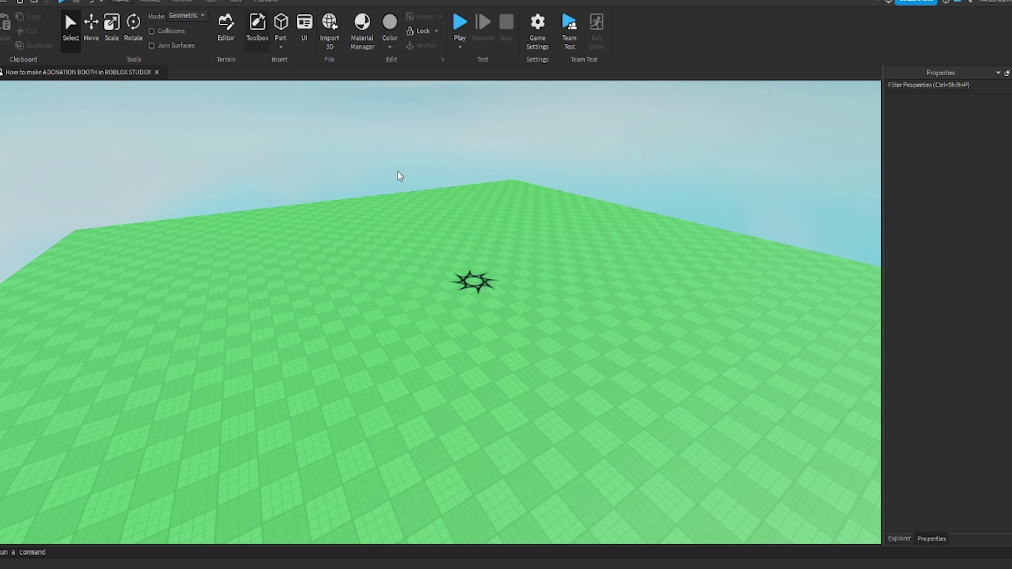
Insert the customisable donation booth from My Models in the Toolbox into the place.
left_click(263, 30)
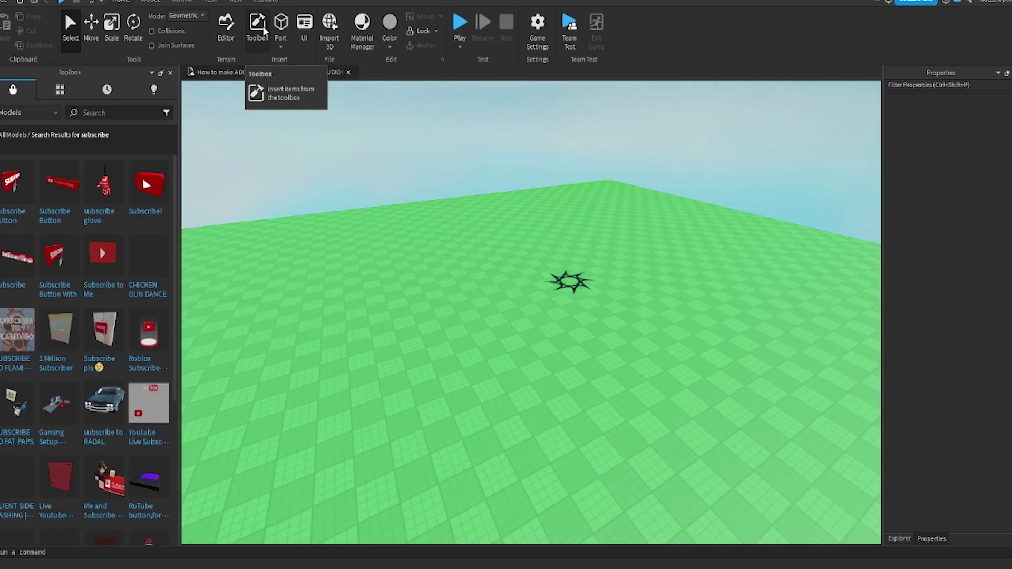
left_click(57, 91)
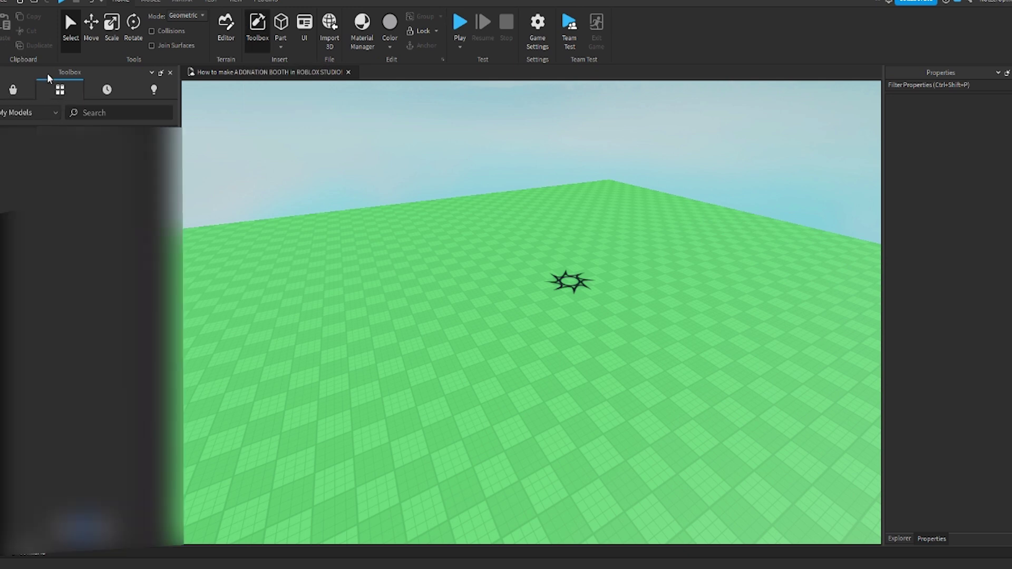
mouse_move(17, 155)
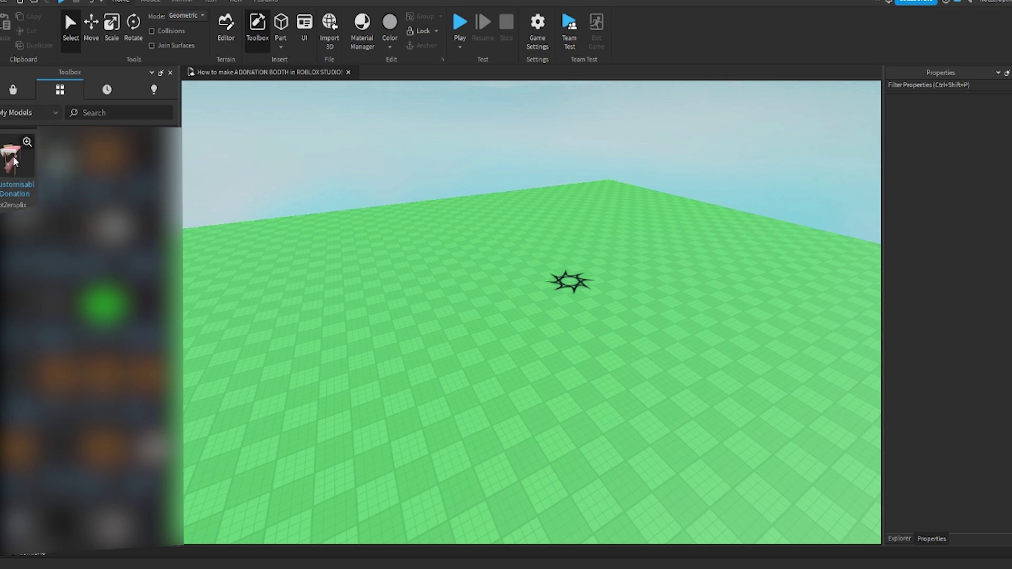
left_click(14, 158)
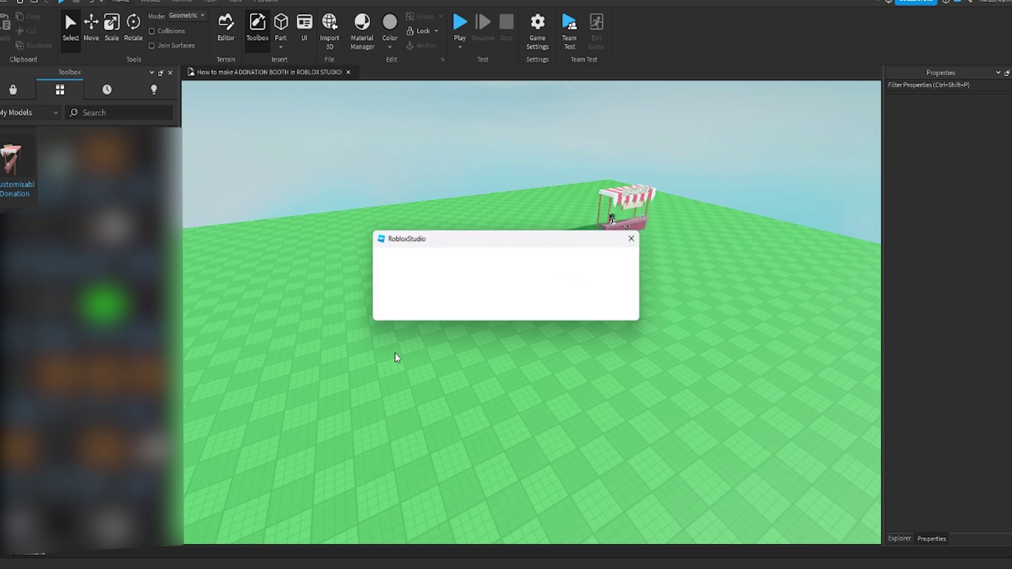
left_click(615, 308)
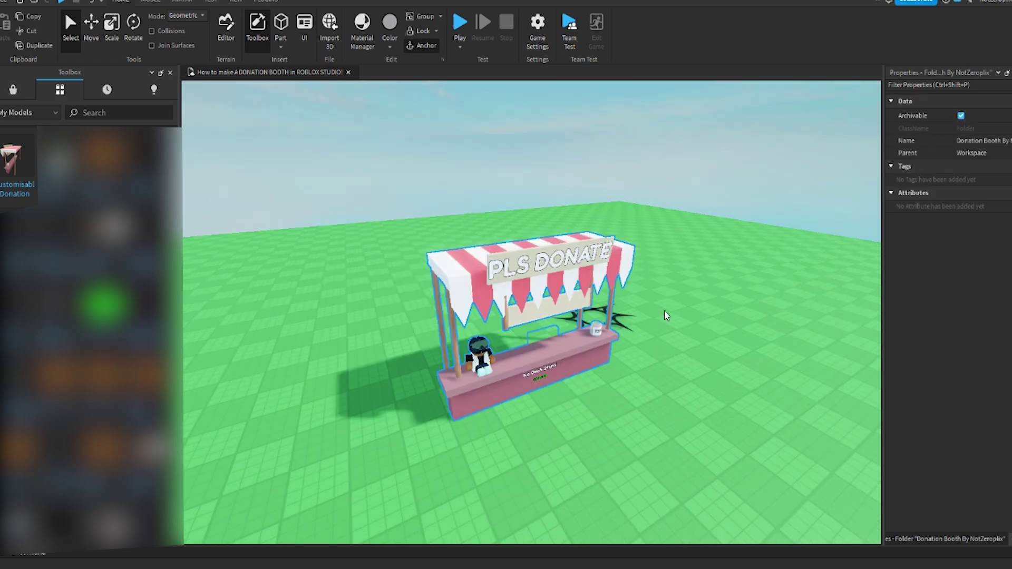
Inspect the inserted donation booth from several angles and look through the groups inside its folder in the Explorer.
right_click_drag(663, 308, 657, 312)
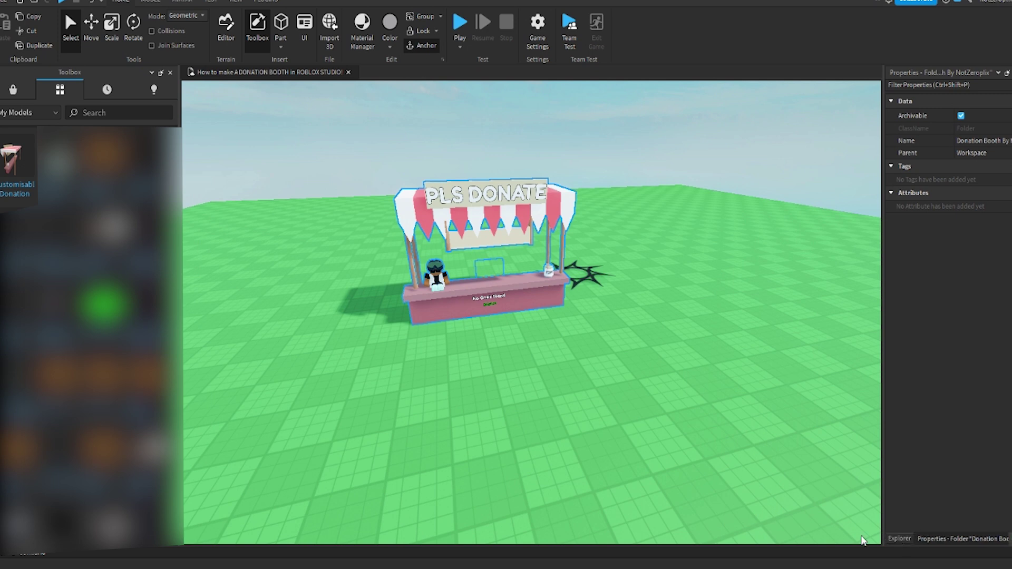
left_click(900, 539)
right_click_drag(616, 401, 606, 384)
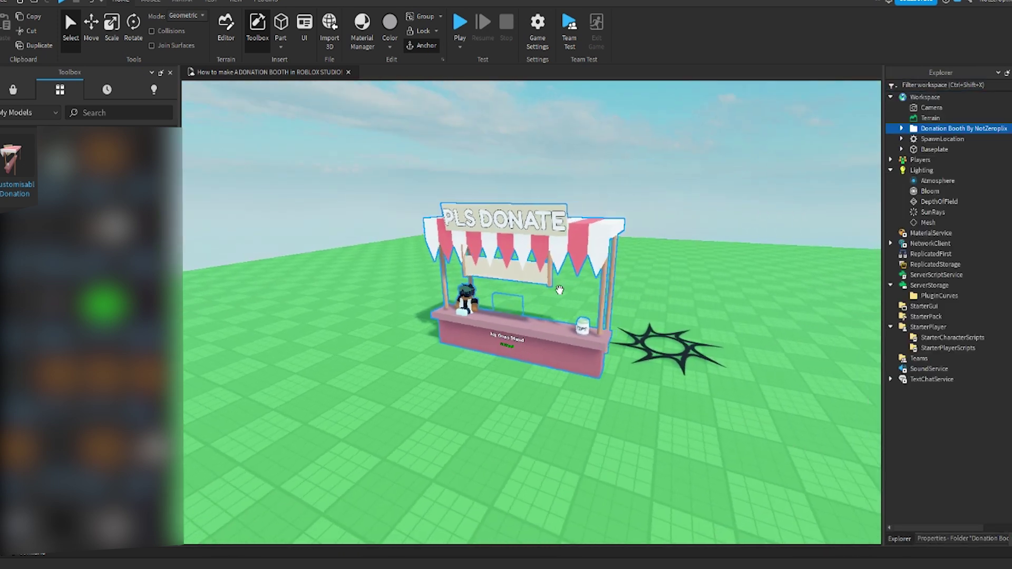
key("d")
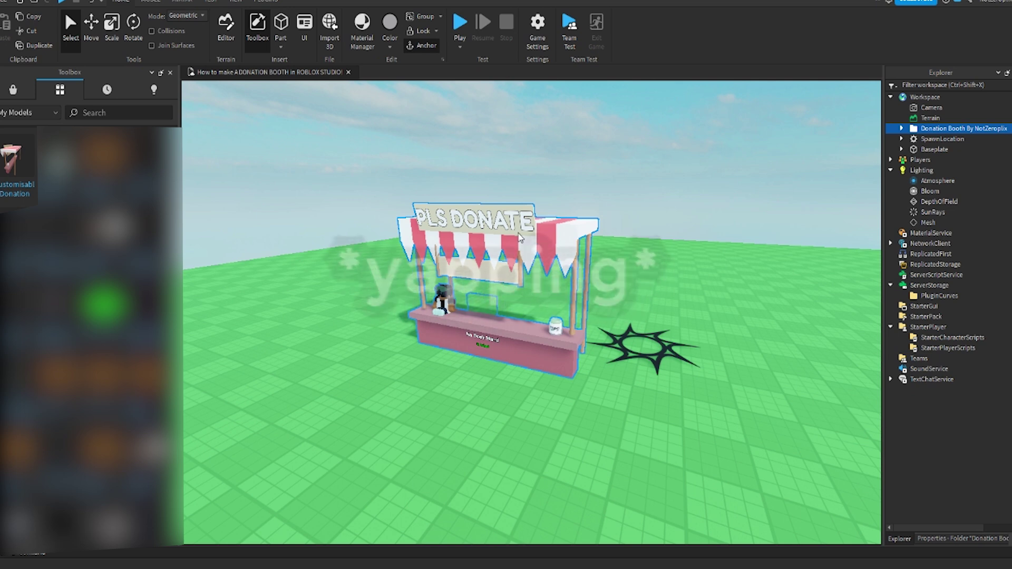
left_click(901, 128)
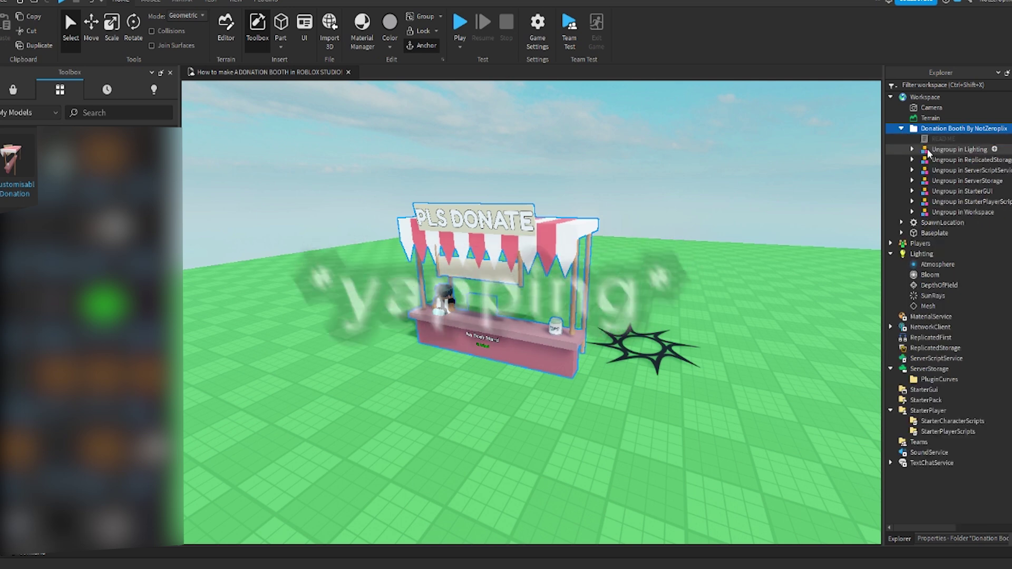
left_click(901, 128)
right_click_drag(610, 329, 607, 335)
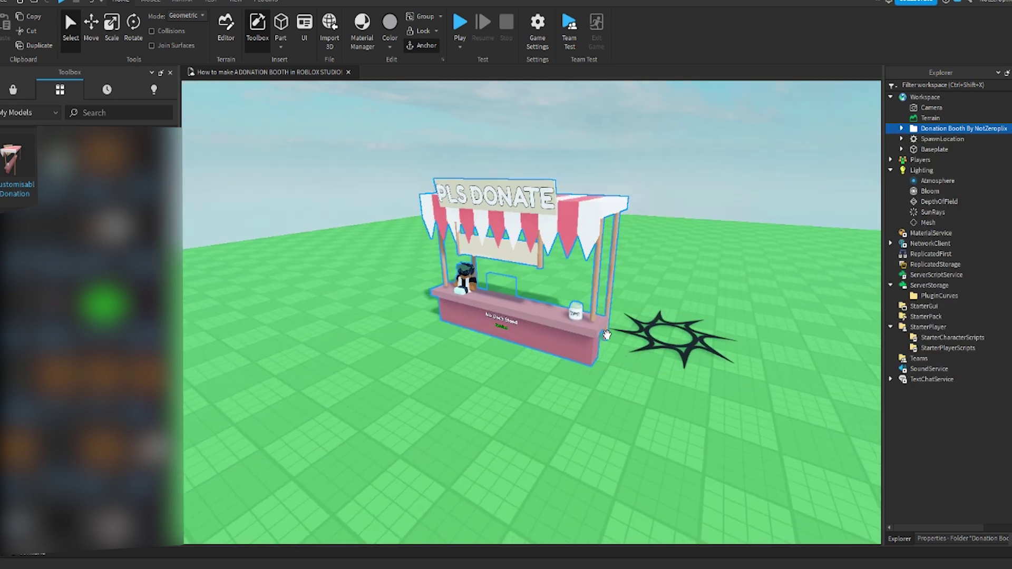
scroll(607, 335, "down", 3)
left_click_drag(533, 343, 599, 344)
left_click(695, 336)
key("d")
key("w")
right_click_drag(695, 335, 685, 341)
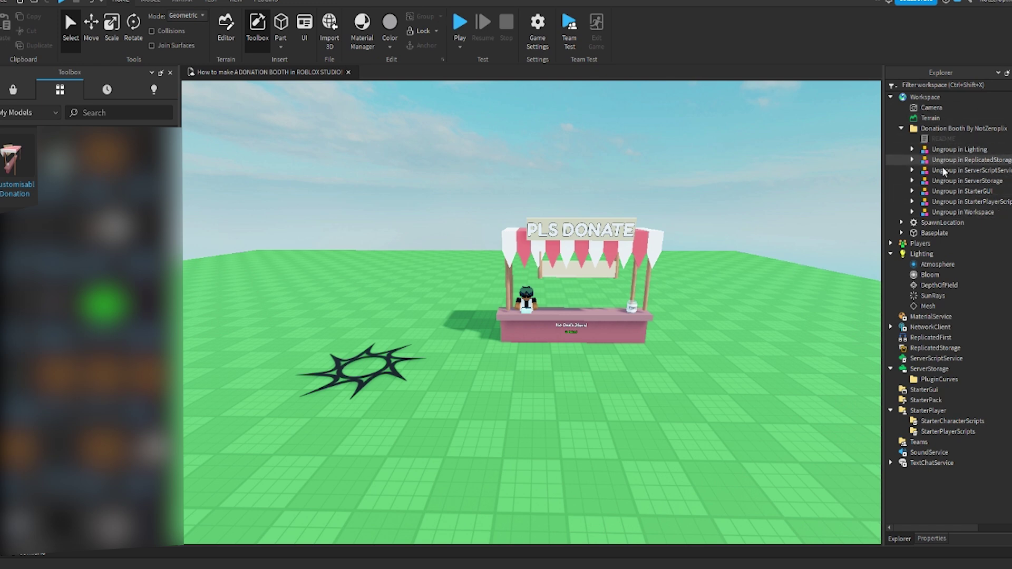
Move the "Ungroup in Lighting" and "Ungroup in ReplicatedStorage" models into Lighting and ReplicatedStorage, and ungroup each there.
left_click_drag(957, 150, 929, 254)
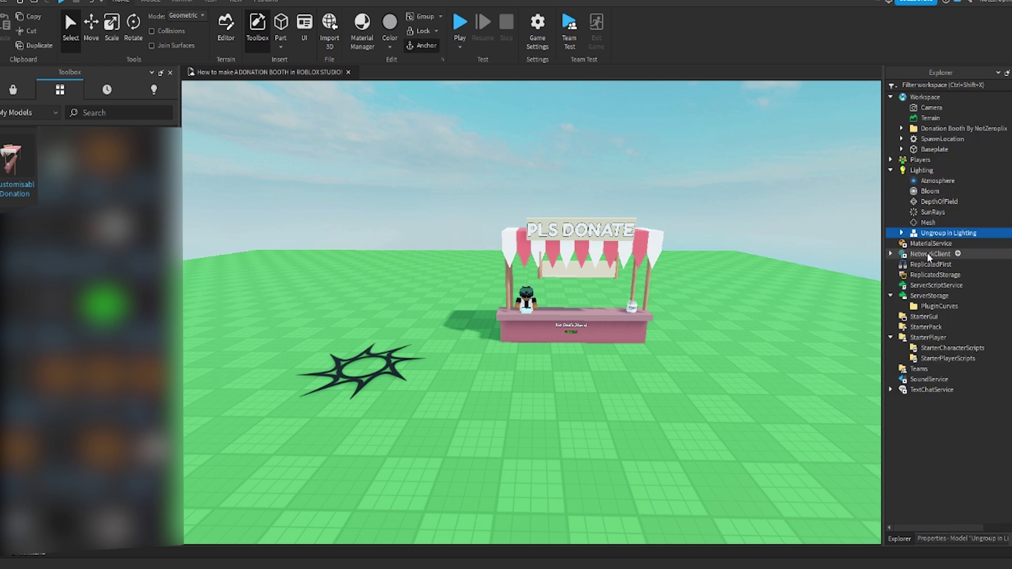
key("ctrl+u")
left_click(902, 129)
left_click_drag(958, 150, 963, 352)
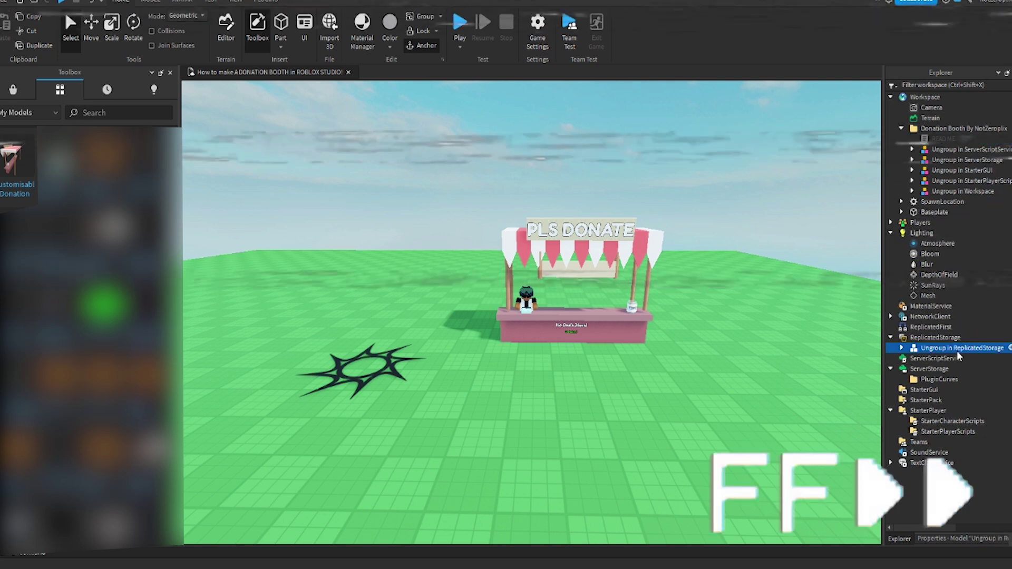
key("ctrl+u")
Move the "Ungroup in ServerScriptService" and "Ungroup in ServerStorage" models into their matching services and ungroup each one.
left_click_drag(955, 151, 956, 399)
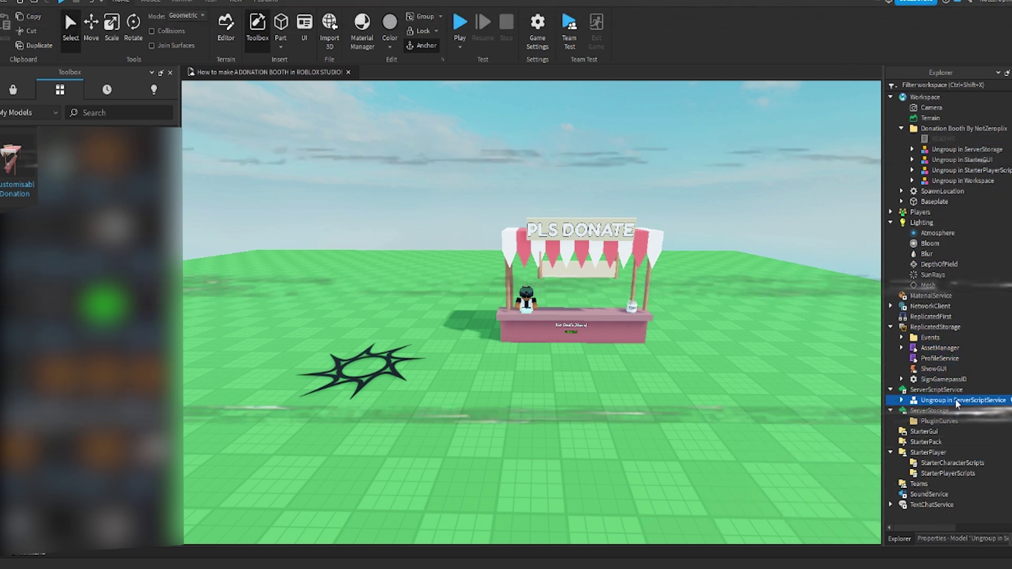
key("ctrl+u")
left_click_drag(948, 150, 929, 431)
key("ctrl+u")
Move the StarterGUI and StarterPlayerScripts groups from the booth folder into StarterGui and StarterPlayerScripts, and ungroup both.
left_click_drag(957, 149, 928, 473)
key("ctrl+u")
left_click_drag(957, 149, 967, 486)
key("ctrl+u")
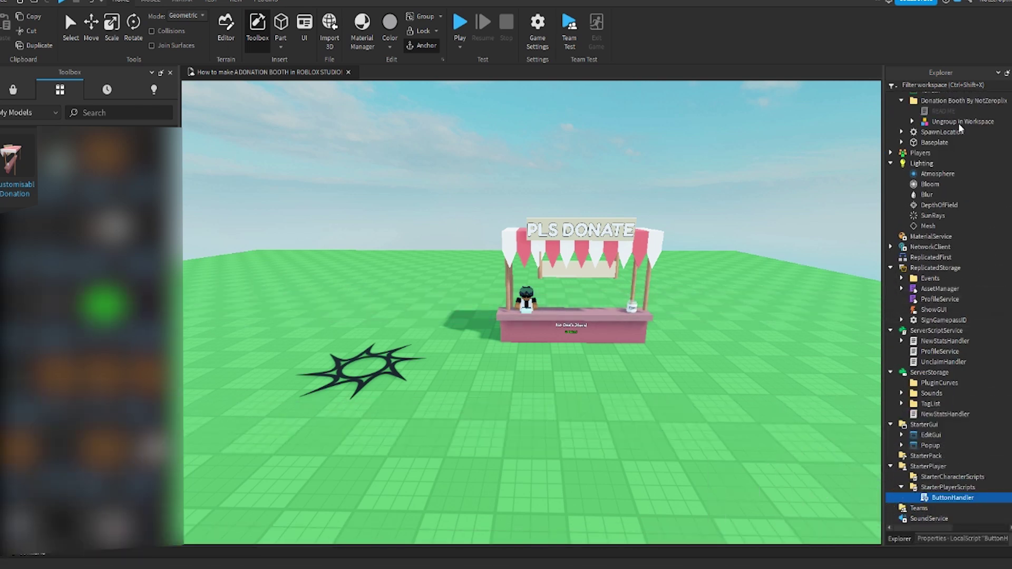
Move the "Ungroup in Workspace" model into Workspace, ungroup it, and delete the leftover donation booth folder.
left_click_drag(958, 122, 949, 95)
key("ctrl+u")
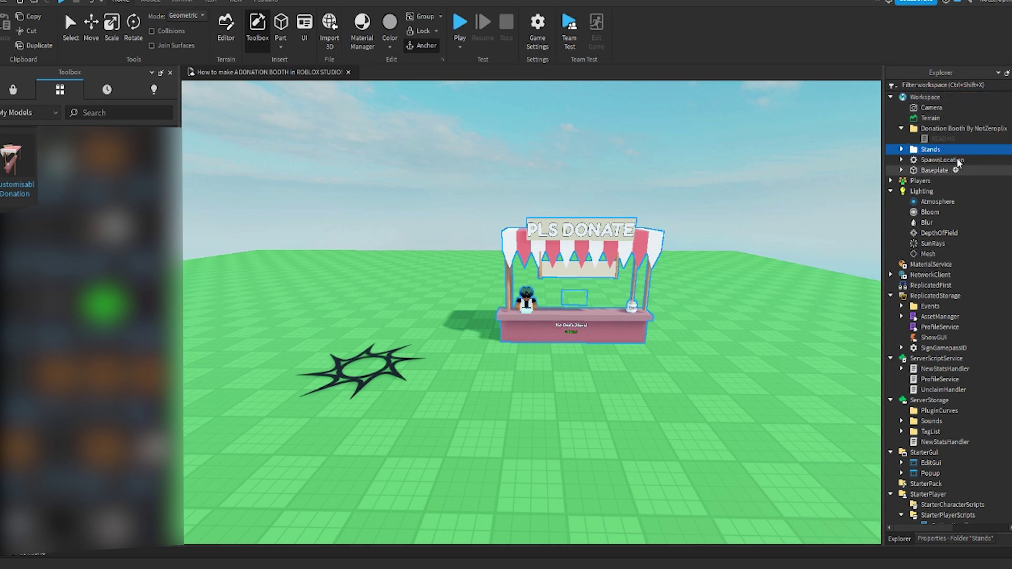
left_click(948, 129)
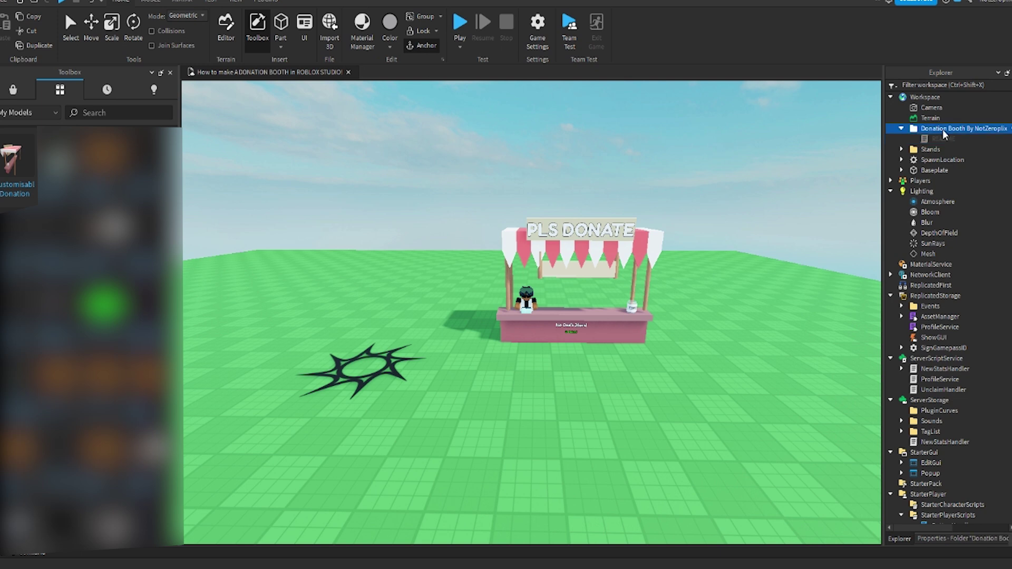
key("Delete")
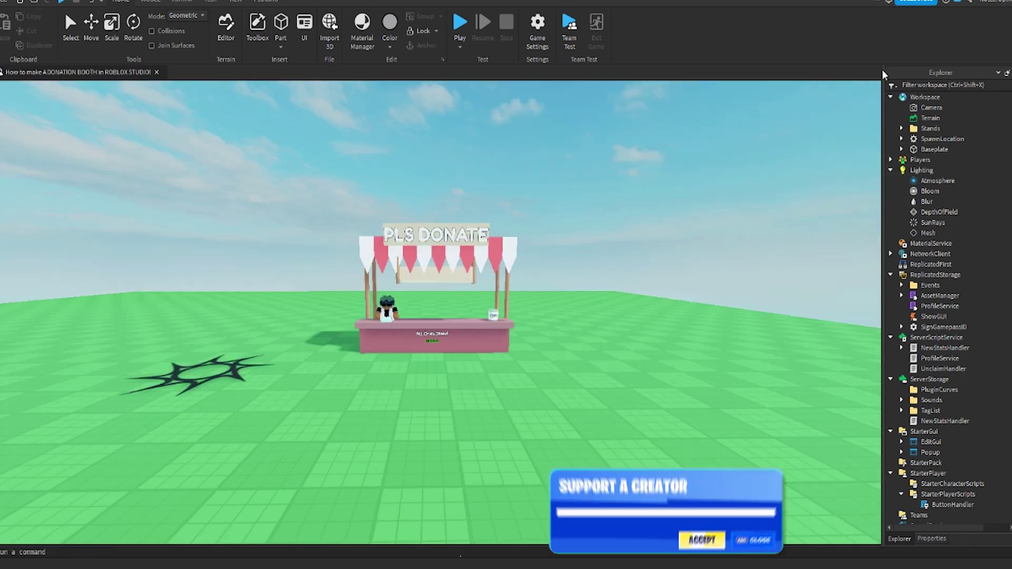
left_click(515, 420)
type("ZEROPLI")
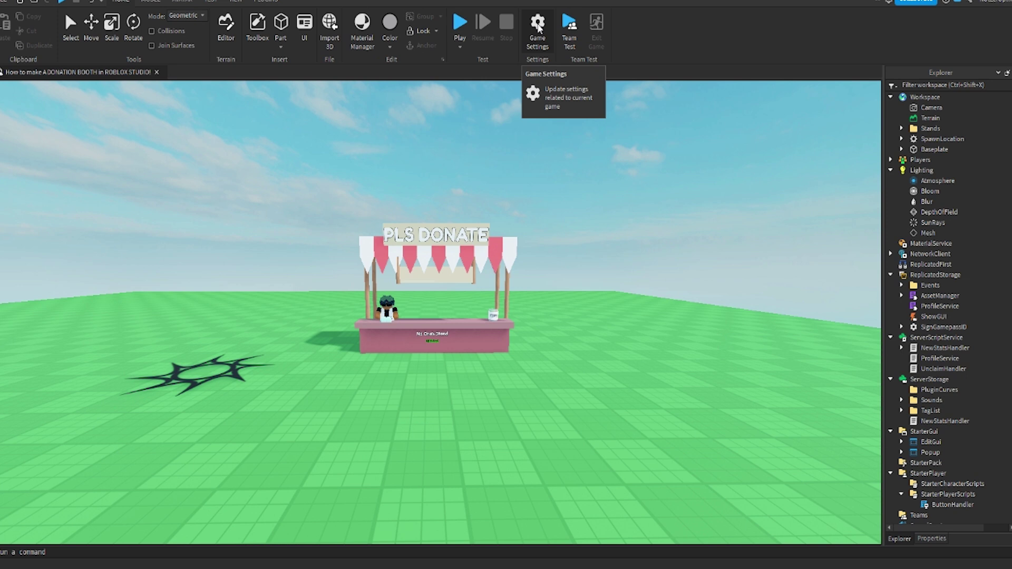
Check Allow HTTP Requests, Enable Studio Access to API Services and Allow Third Party Sales in the game's security settings.
left_click(538, 27)
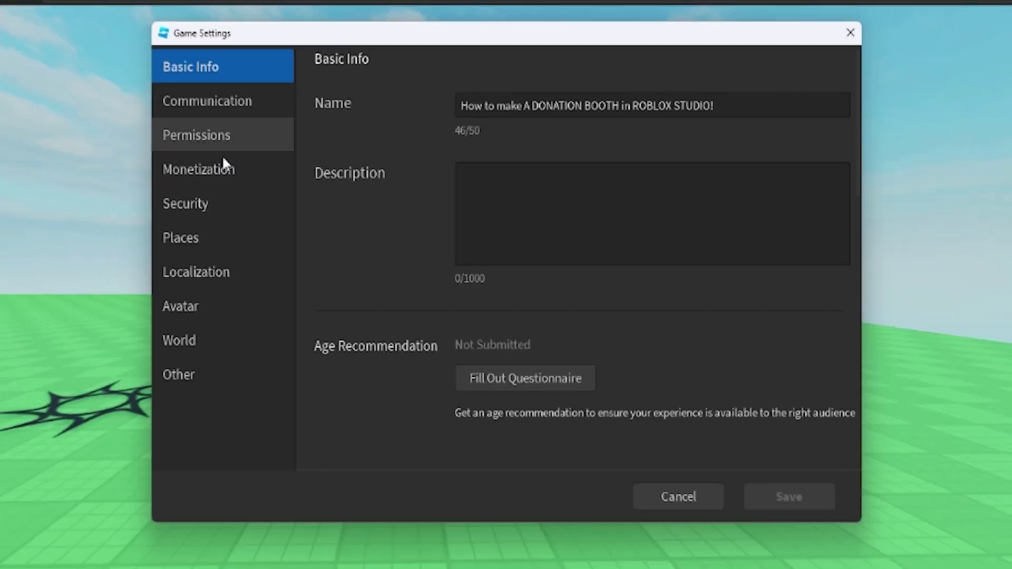
left_click(215, 207)
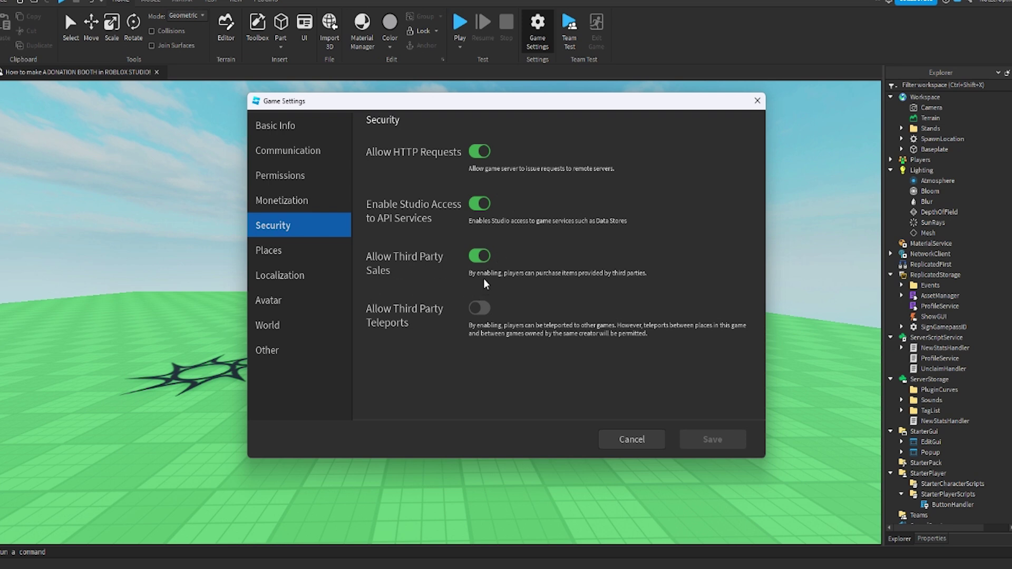
left_click(631, 440)
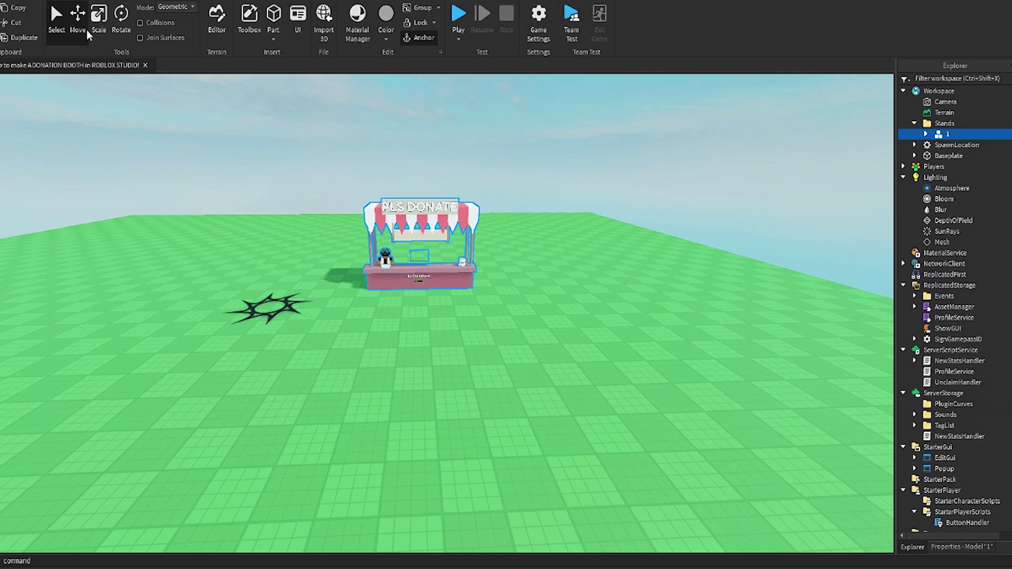
Duplicate stand model 1 in the Stands folder and move the copy sideways to stand beside the original booth.
left_click(87, 29)
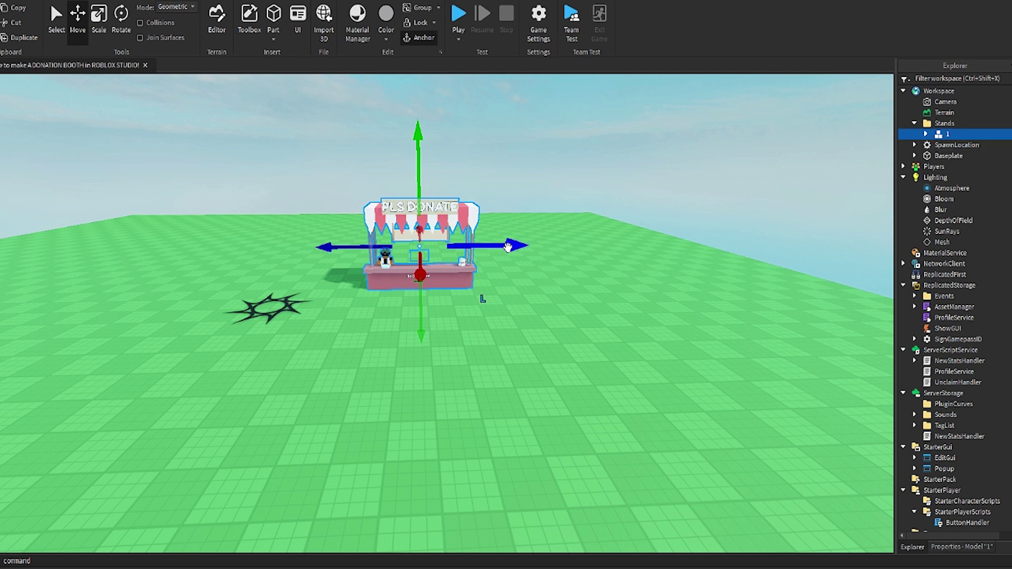
key("ctrl+d")
left_click_drag(517, 246, 857, 224)
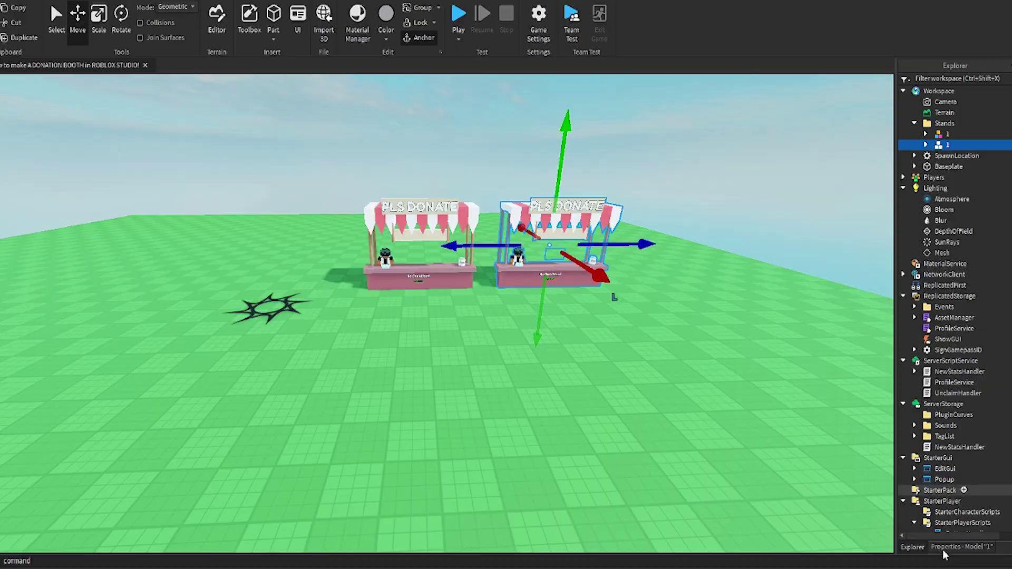
Rename the duplicated stand model to 2.
left_click(962, 547)
left_click(989, 163)
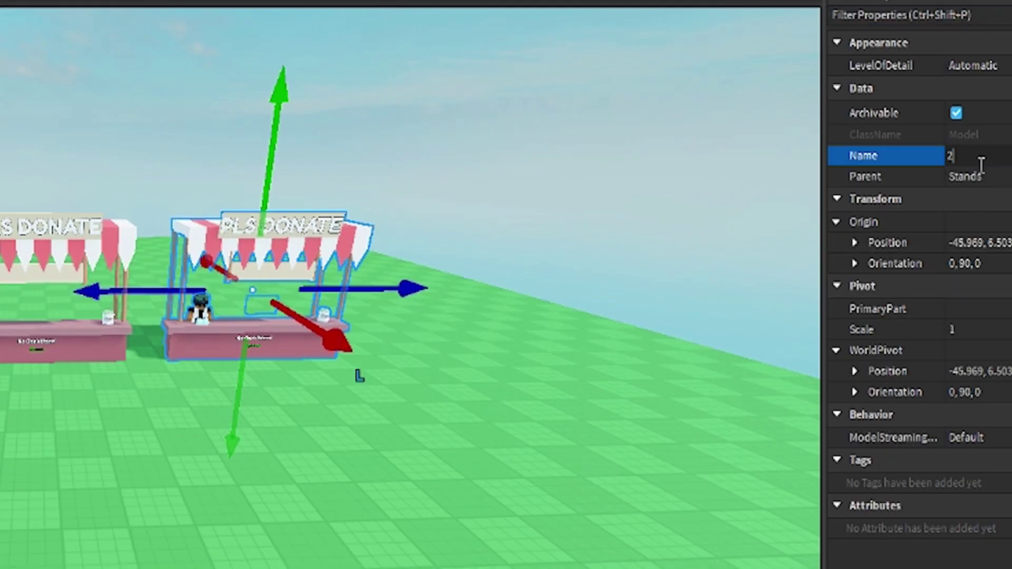
key("Return")
left_click(865, 568)
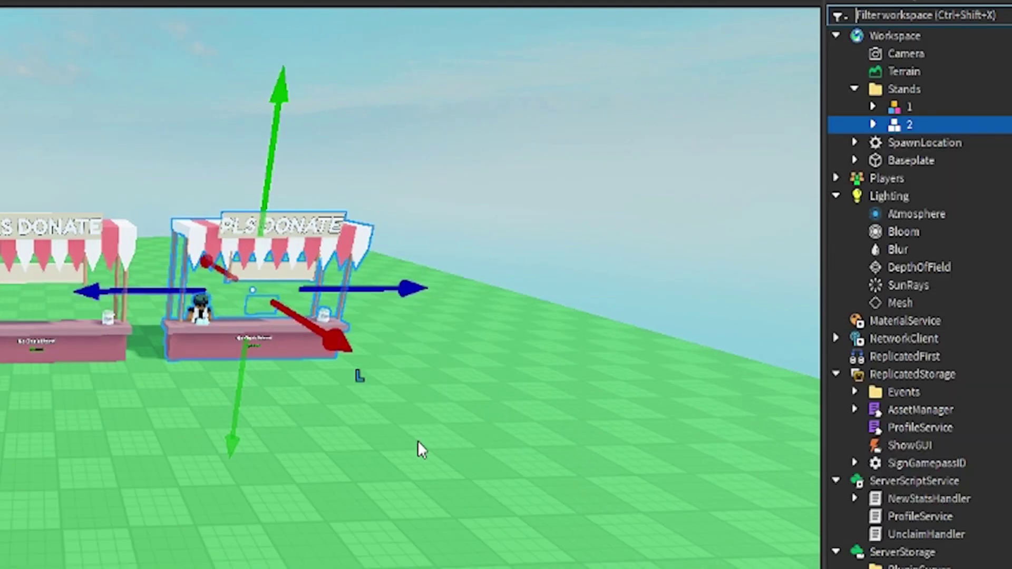
Shift stand 2 slightly along its blue axis to adjust its spacing from stand 1, and deselect it.
right_click_drag(418, 441, 417, 436)
left_click_drag(393, 289, 403, 289)
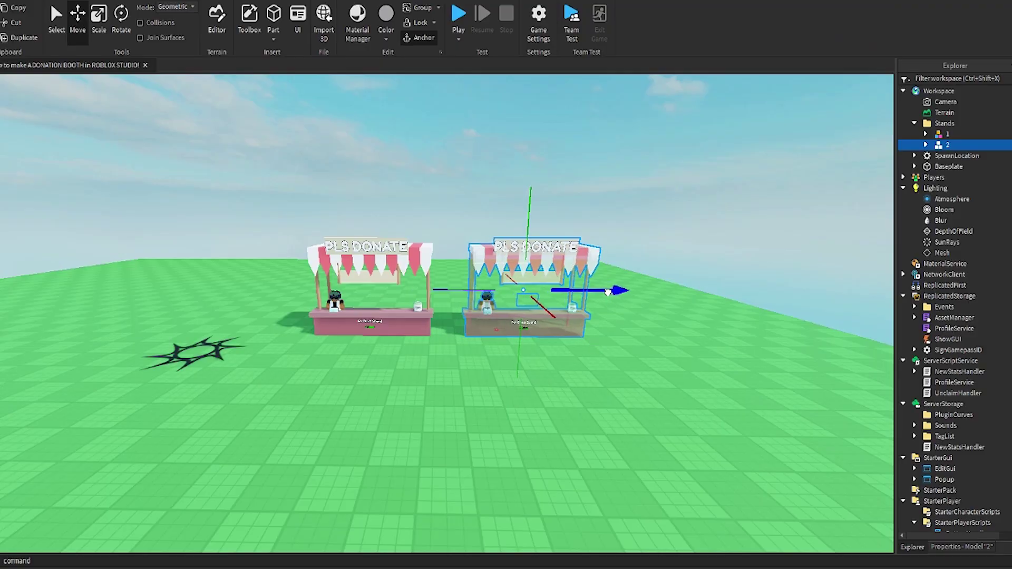
left_click(689, 288)
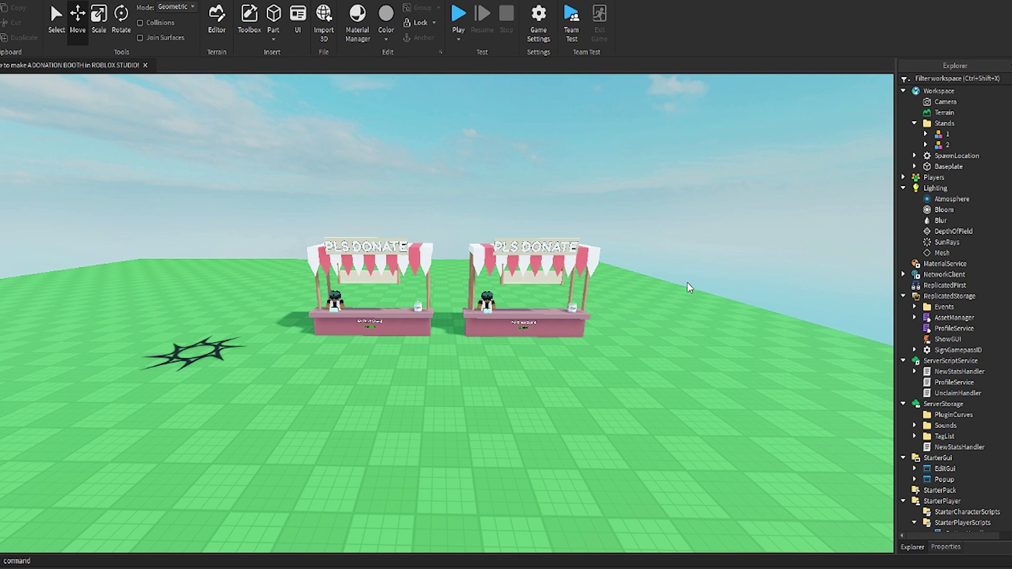
Examine the AdminStandVal, NewStand, Proximity, SignDescription, SignPrices, SignTitle and pluh objects inside stand model 1.
left_click(926, 134)
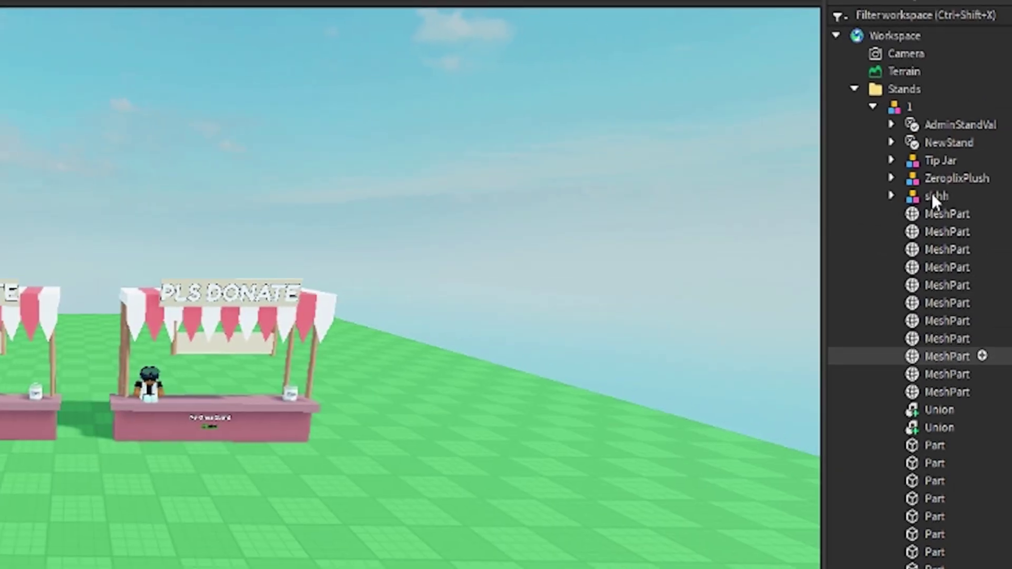
left_click(941, 124)
left_click(942, 138, "shift")
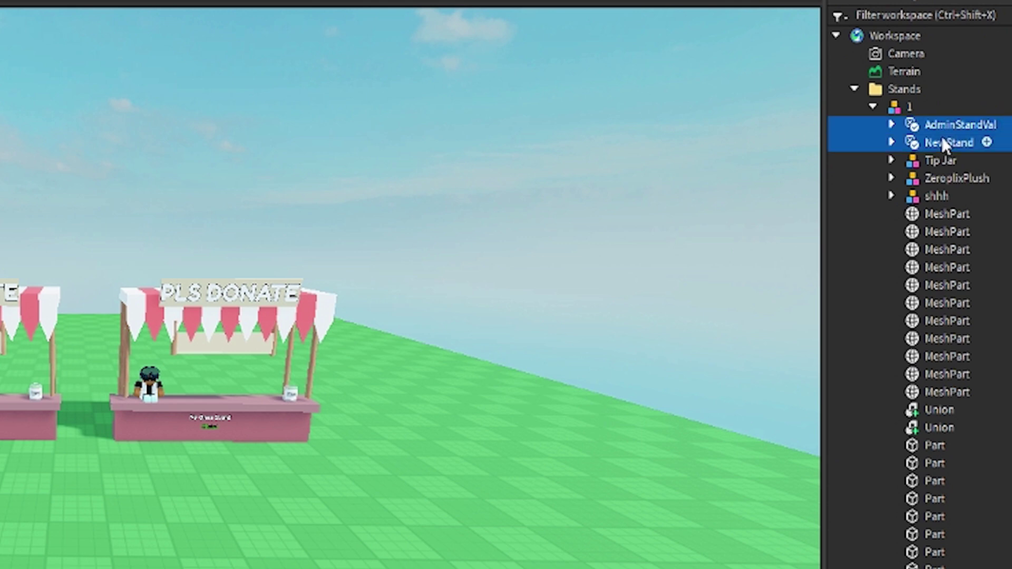
left_click(940, 359)
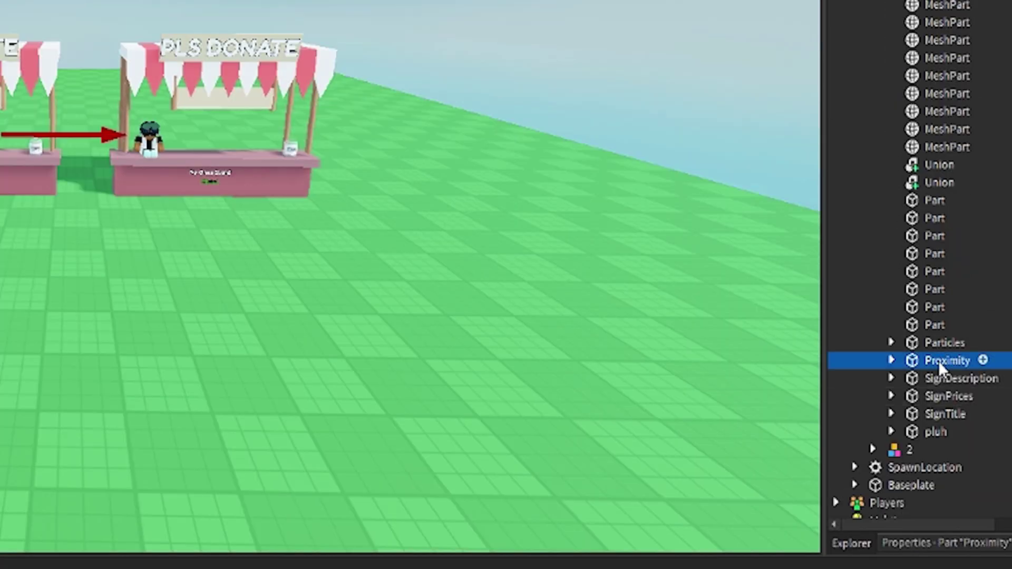
left_click(942, 380)
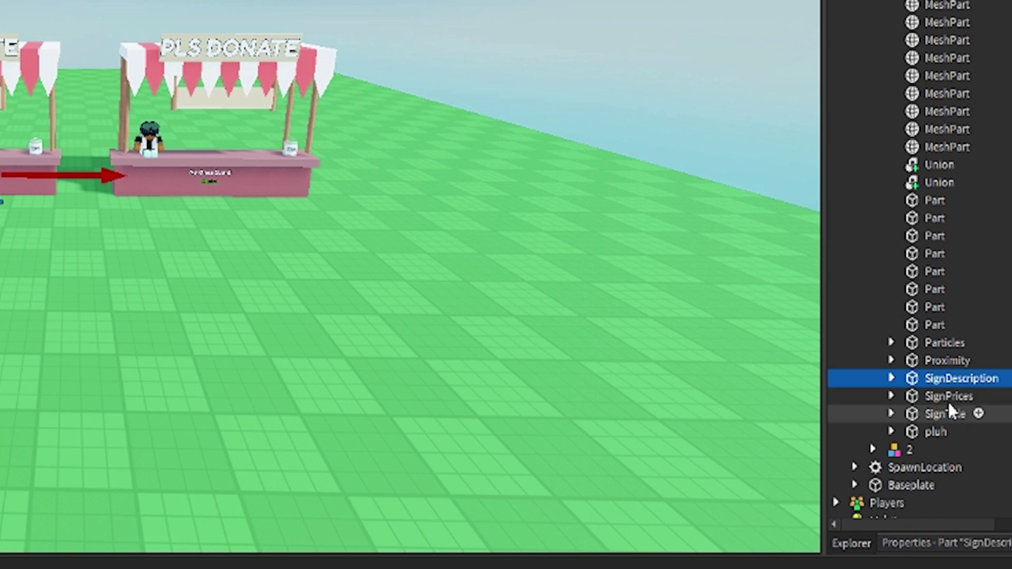
left_click(951, 397)
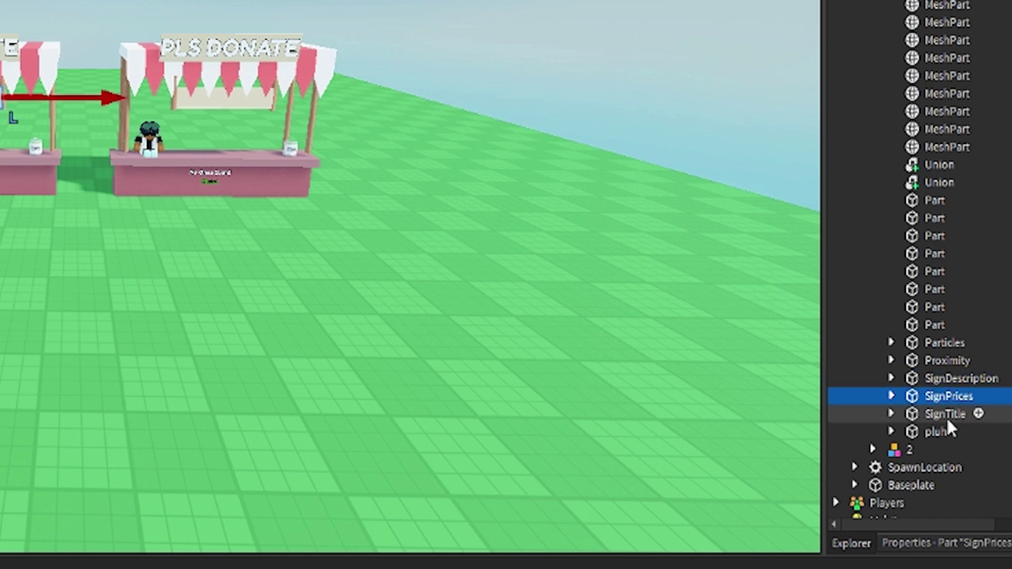
left_click(947, 415)
left_click(931, 432)
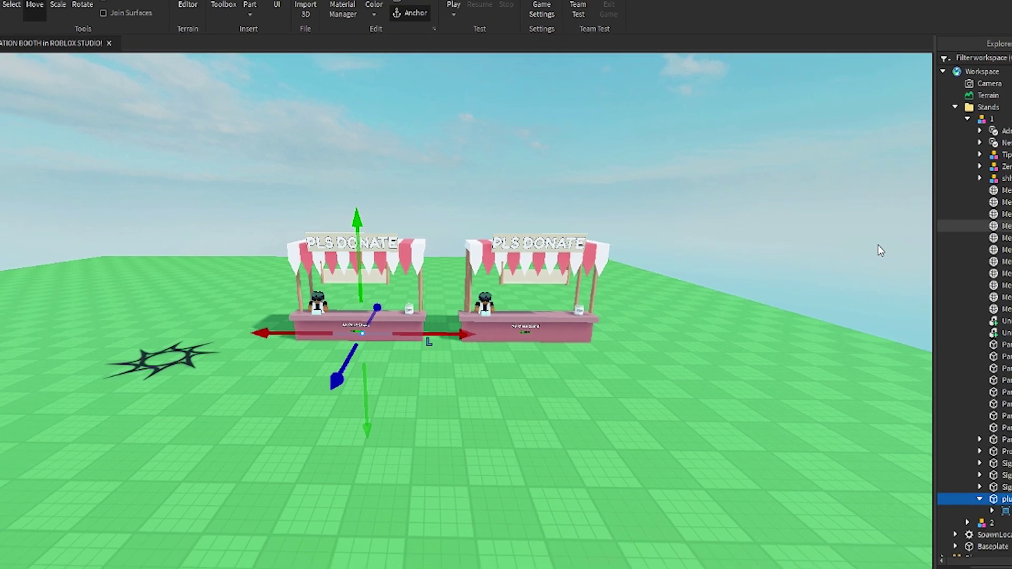
left_click(785, 246)
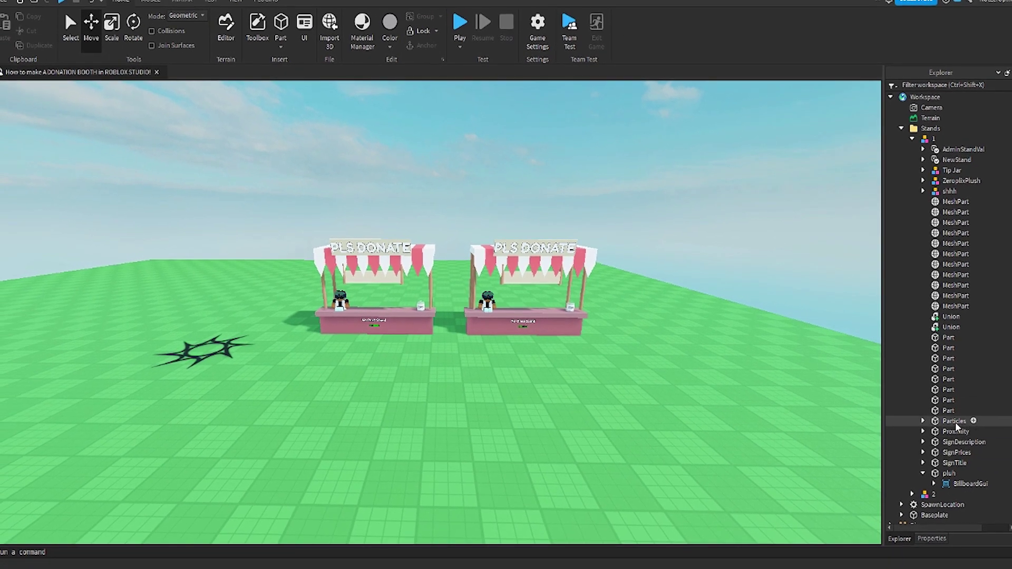
Select the functional objects in stand 1, Particles through pluh plus NewStand and AdminStandVal, check the Tip Jar model, and clear the selection.
left_click(955, 422)
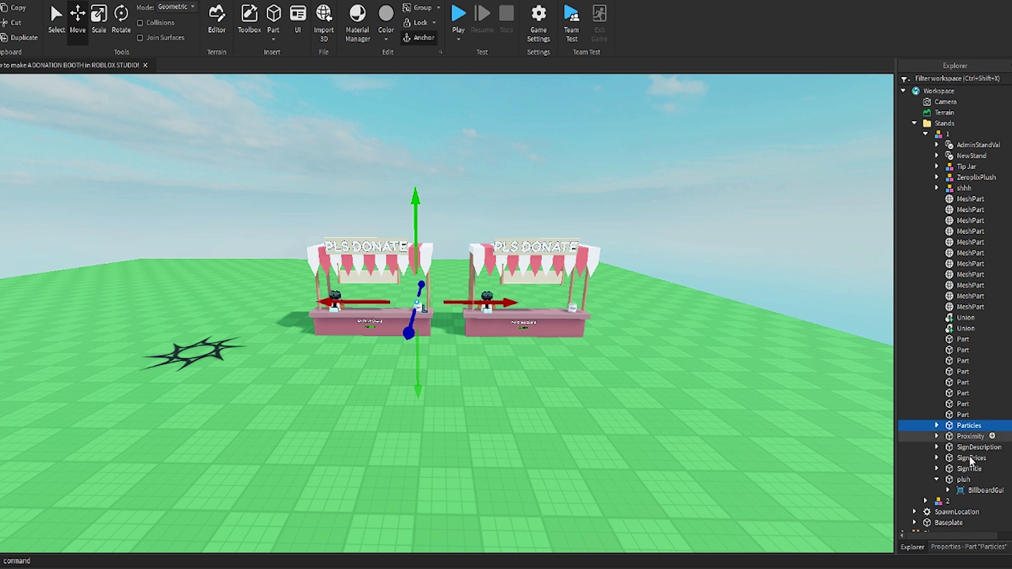
left_click(945, 474, "shift")
left_click(972, 155, "ctrl")
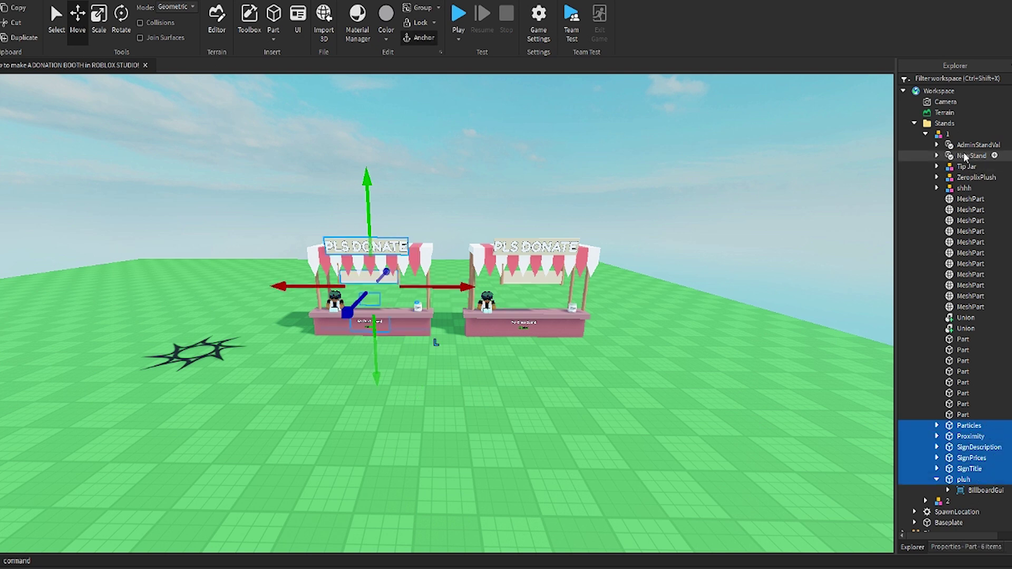
left_click(969, 145, "ctrl")
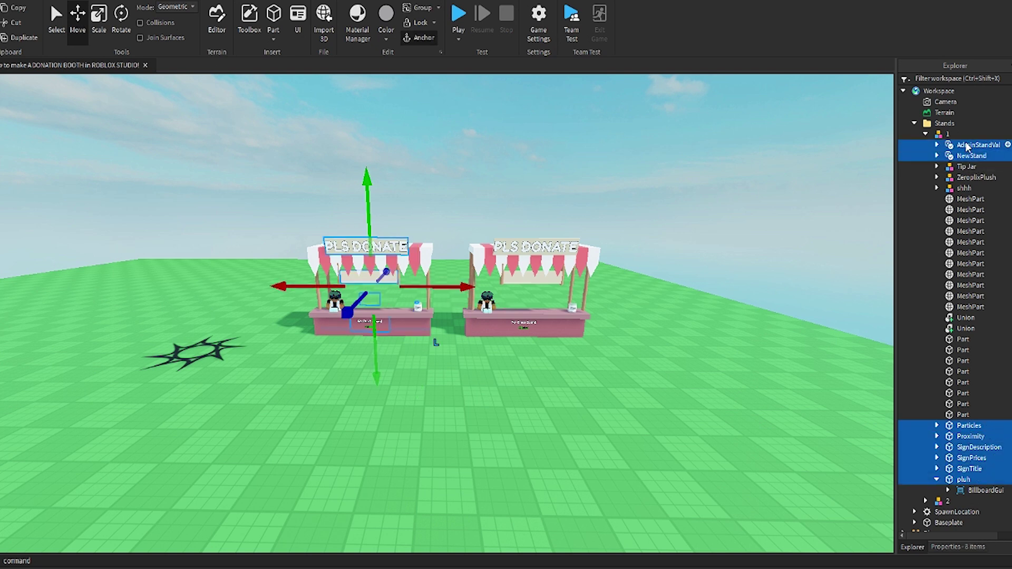
left_click(953, 167)
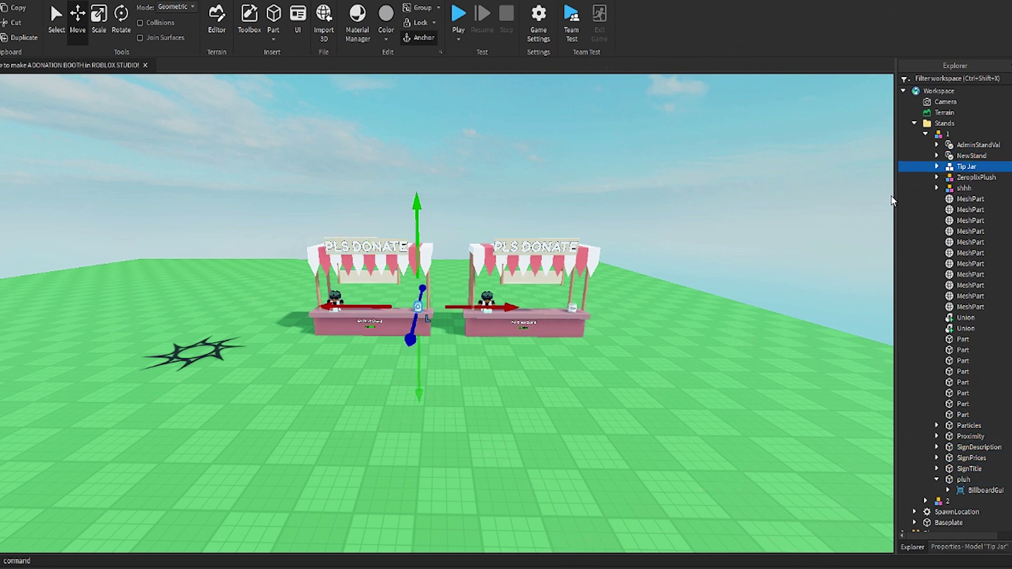
left_click(651, 224)
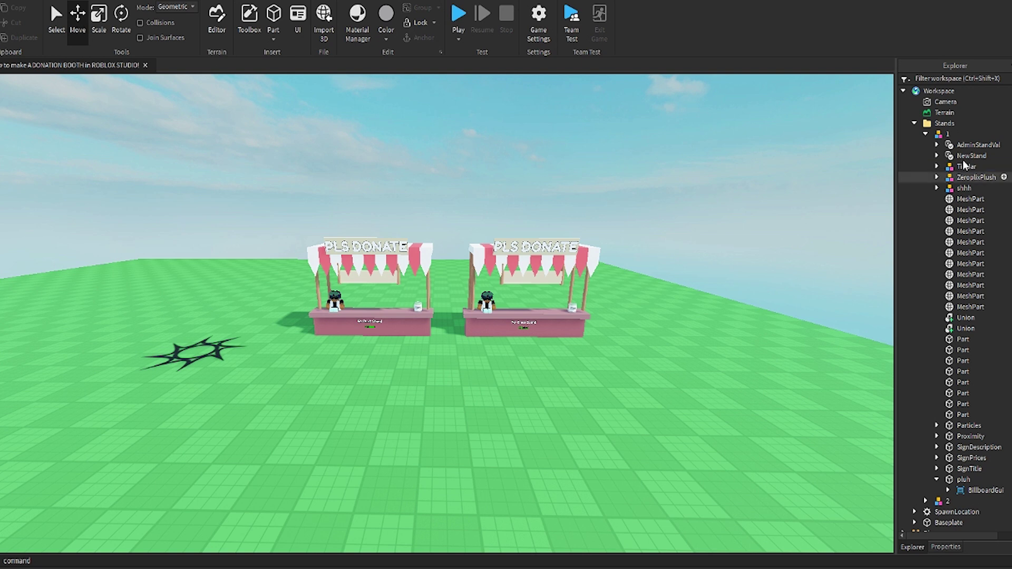
Delete stand model 2 from the Stands folder and collapse stand model 1.
left_click(947, 501)
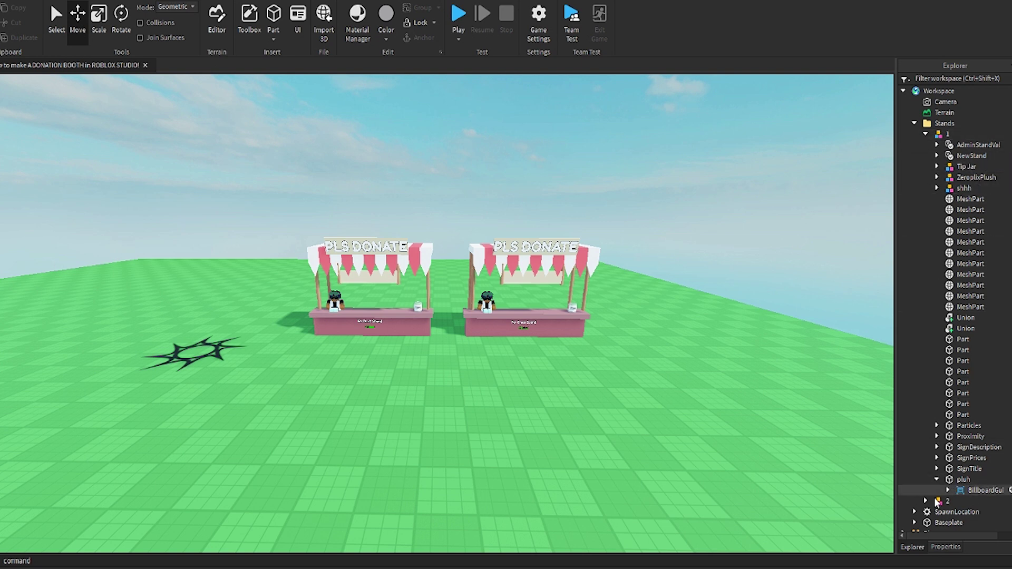
key("Delete")
left_click(925, 134)
Inspect the plush figure on the booth's counter up close and return to a frontal overview of the booth.
scroll(687, 253, "up", 8)
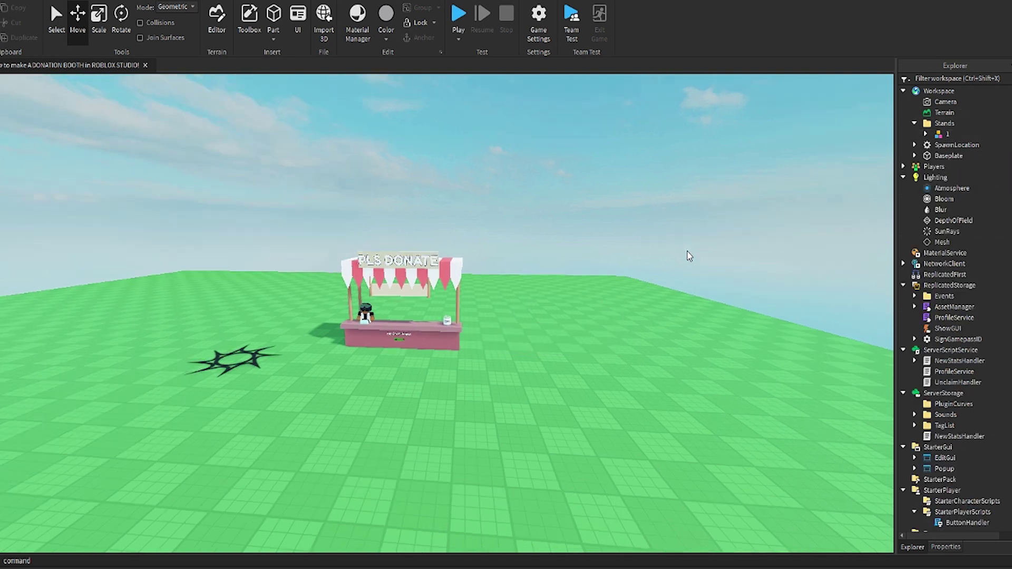
scroll(687, 252, "up", 10)
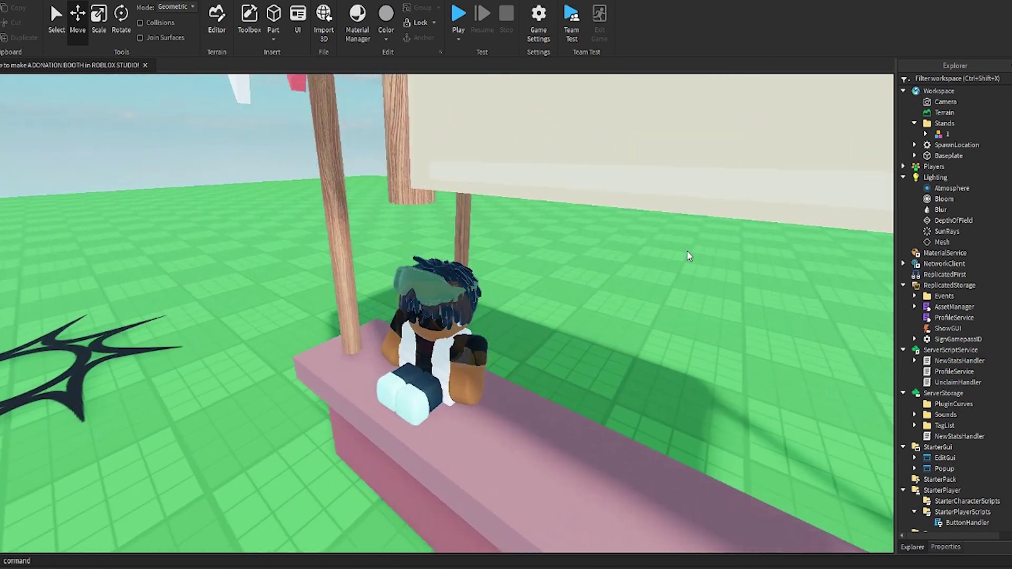
scroll(689, 256, "down", 15)
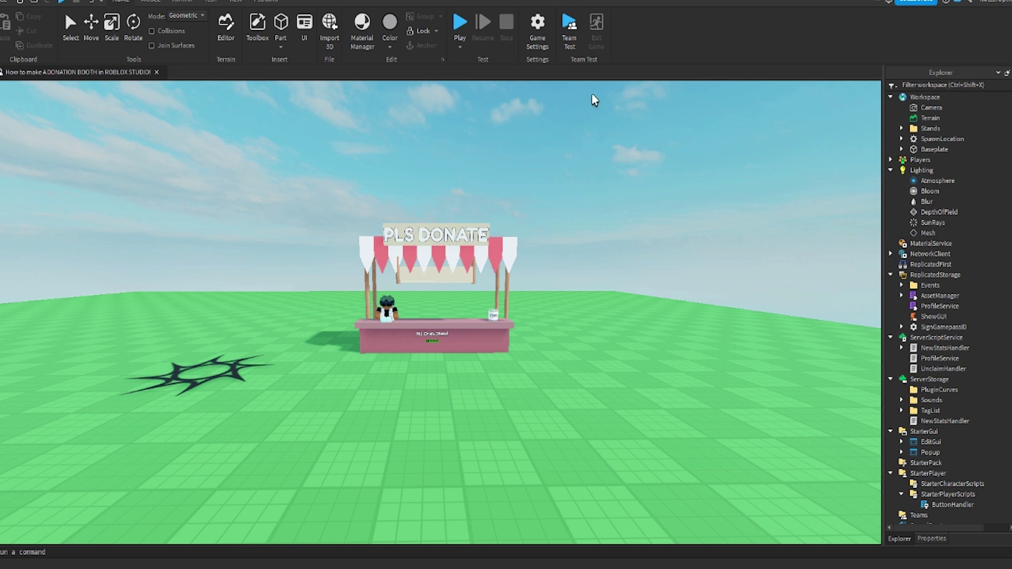
right_click_drag(482, 224, 488, 215)
Start a play test and walk the avatar from the spawn point to the front of the donation booth.
left_click(461, 26)
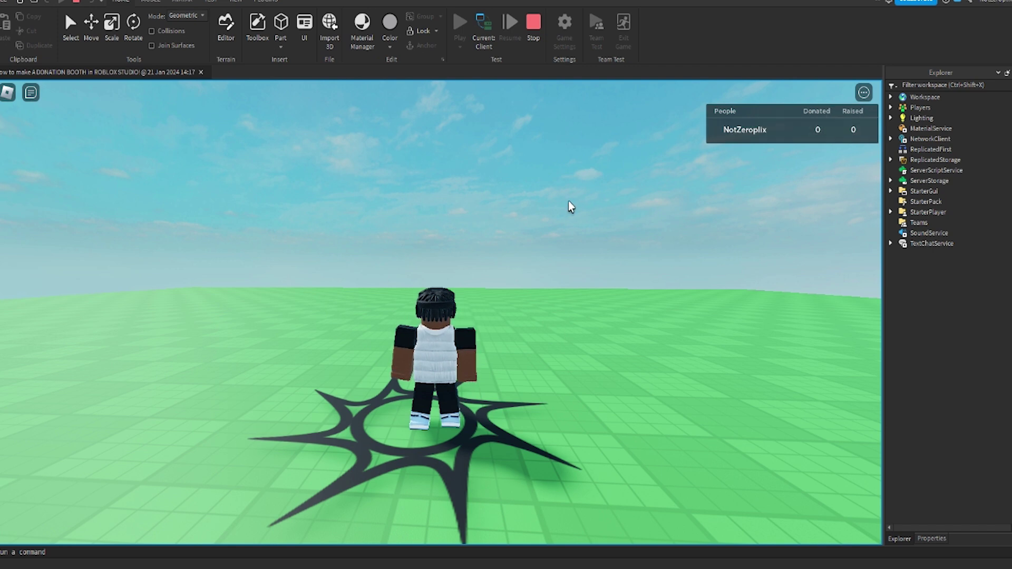
right_click_drag(568, 201, 569, 201)
key("d")
key("w")
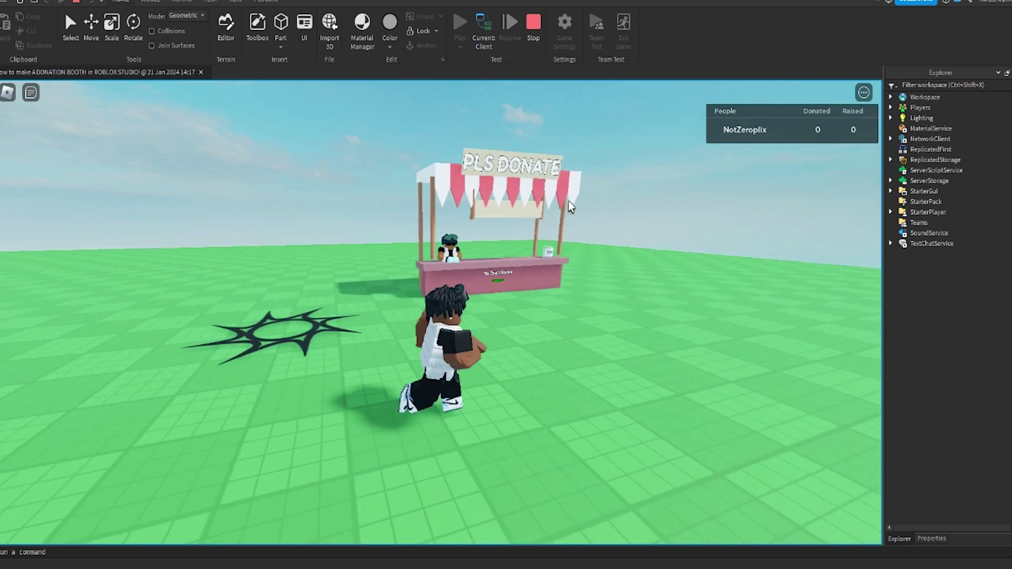
key("w")
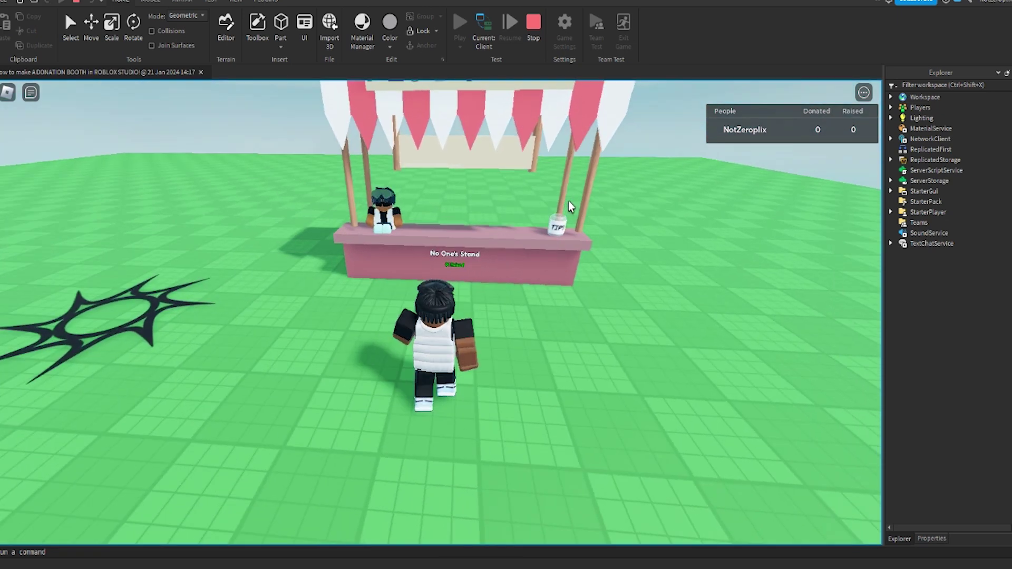
key("w")
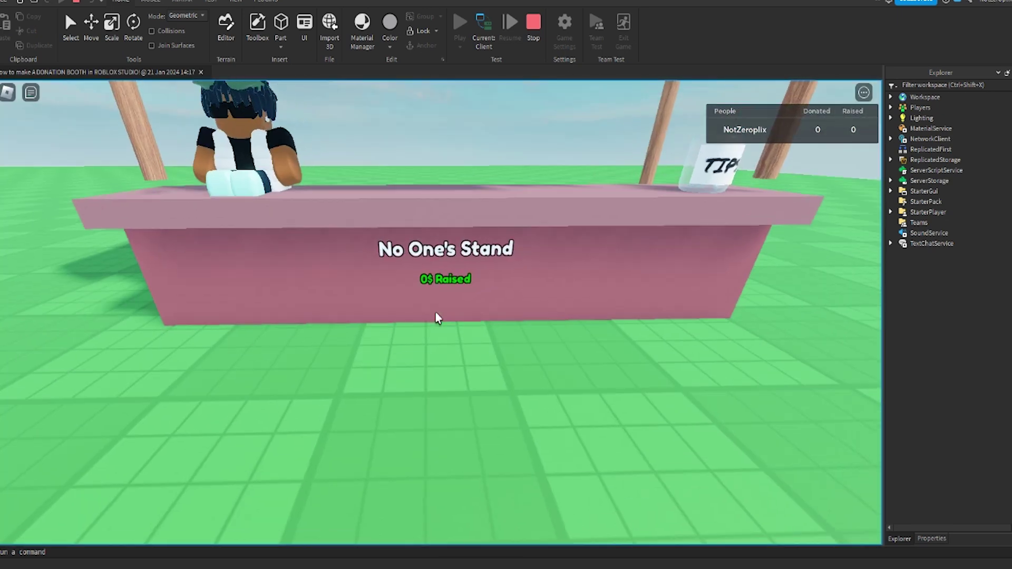
Look over the booth's counter and plush figure in the play test, and claim the unowned stand.
scroll(435, 317, "down", 5)
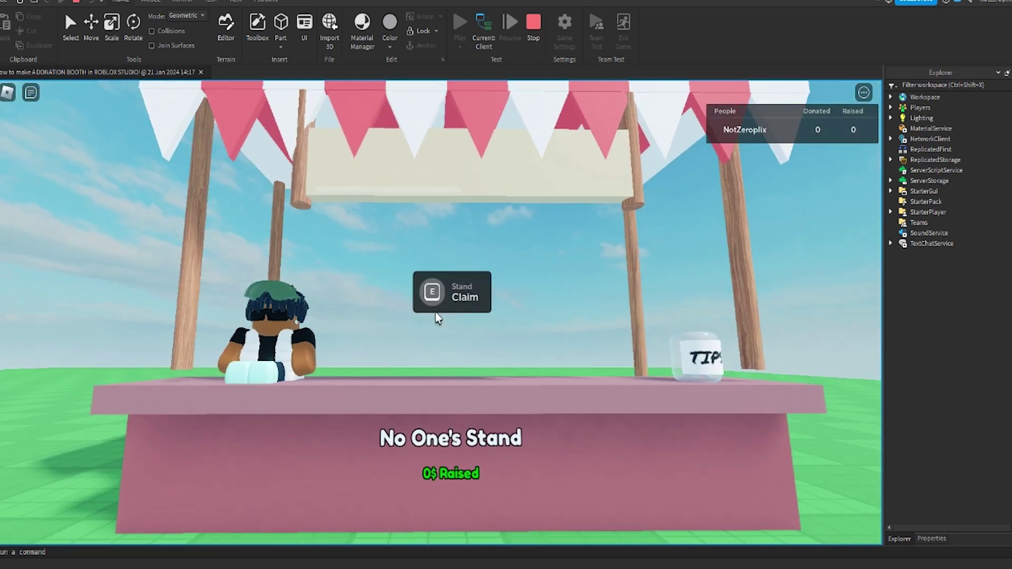
key("w")
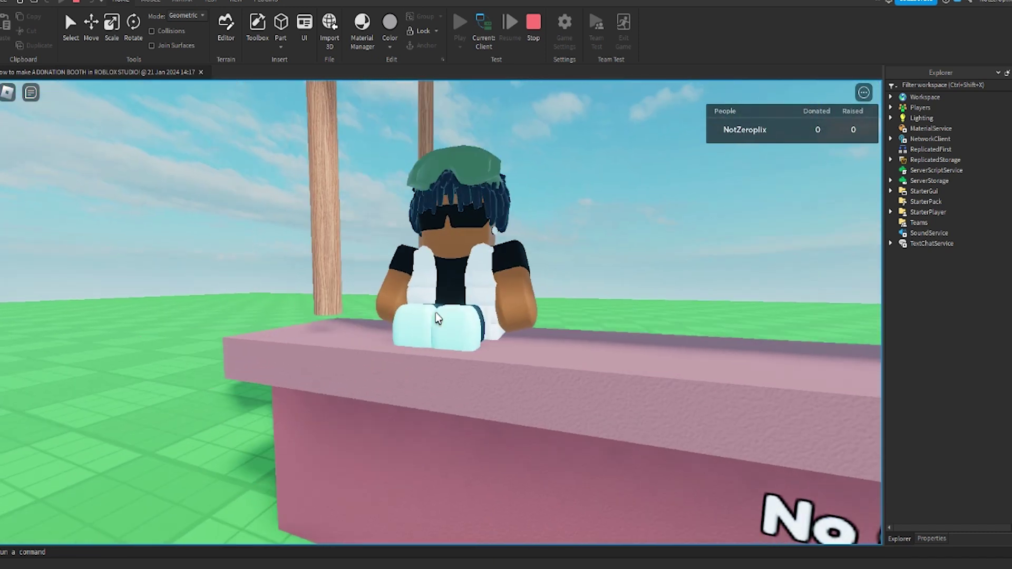
scroll(436, 312, "down", 5)
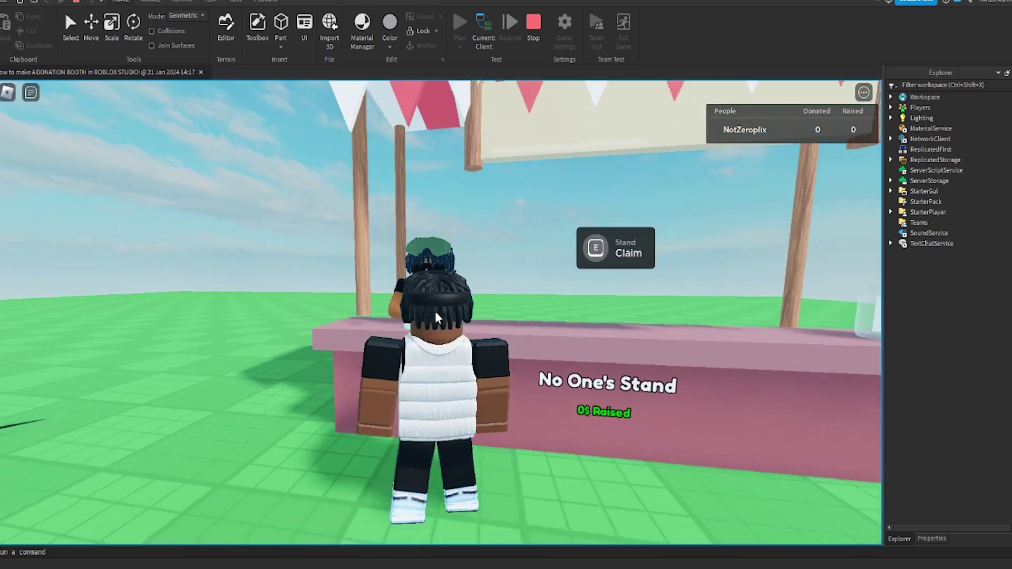
scroll(436, 318, "down", 2)
key("a")
key("s")
key("d")
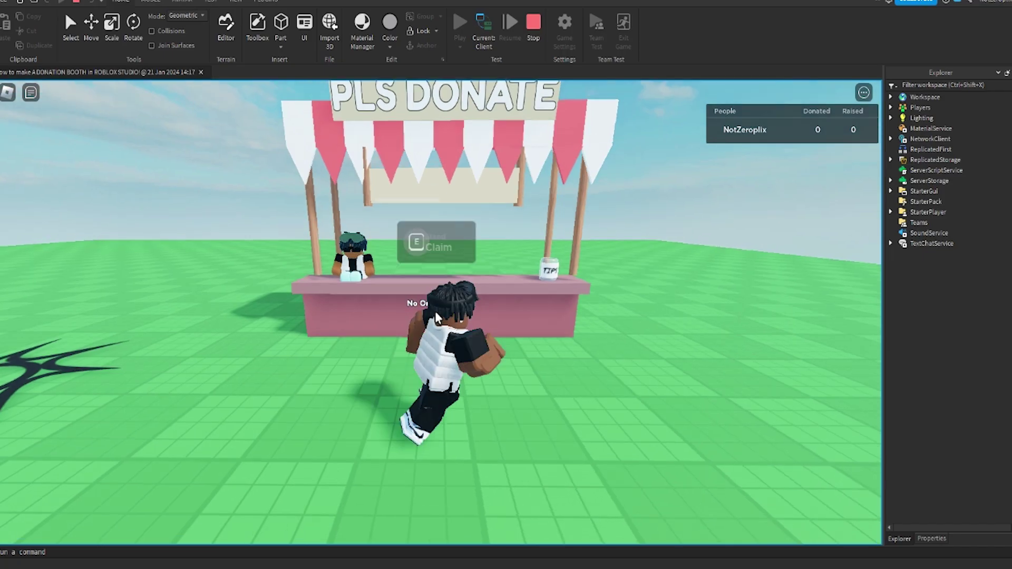
key("e")
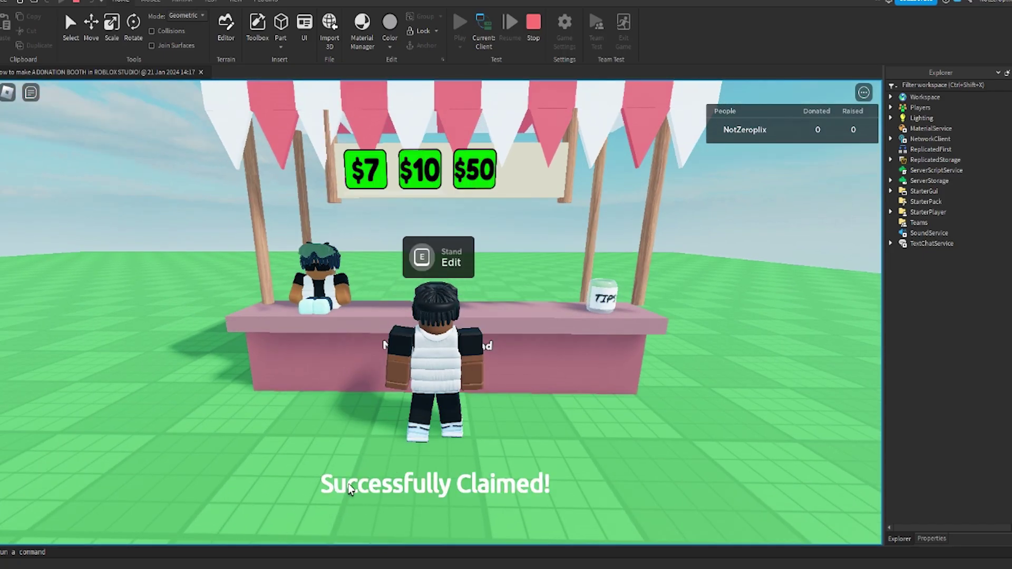
Step back from the claimed booth to check its price buttons and owner label, and return to its counter.
key("s")
scroll(483, 430, "down", 2)
key("w")
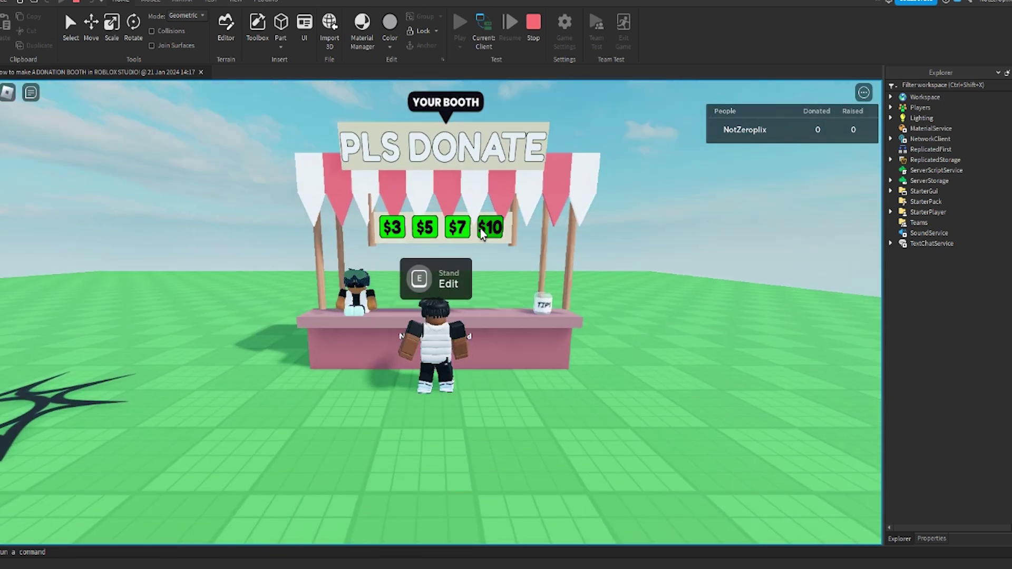
scroll(483, 232, "up", 2)
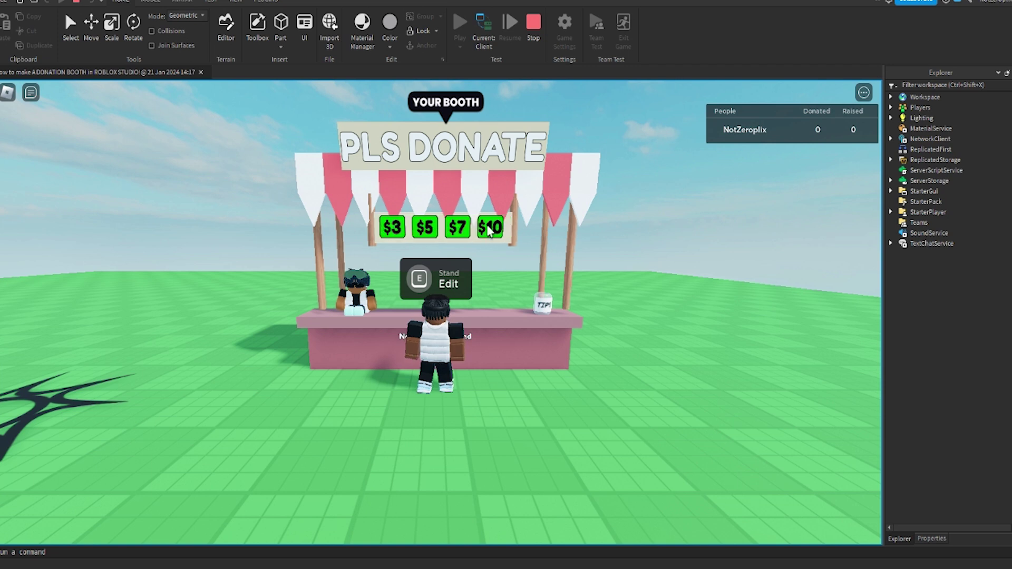
key("s")
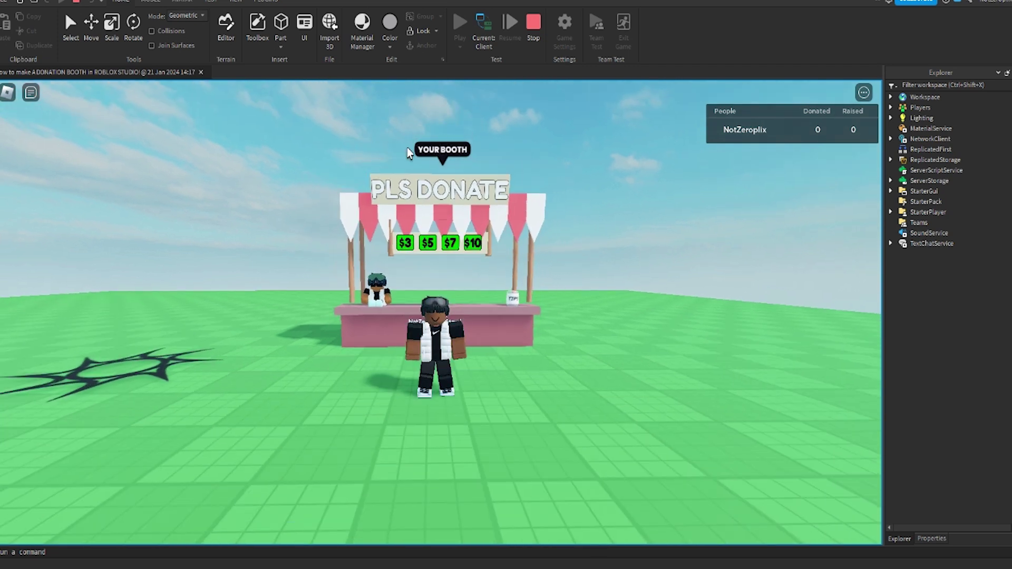
key("w")
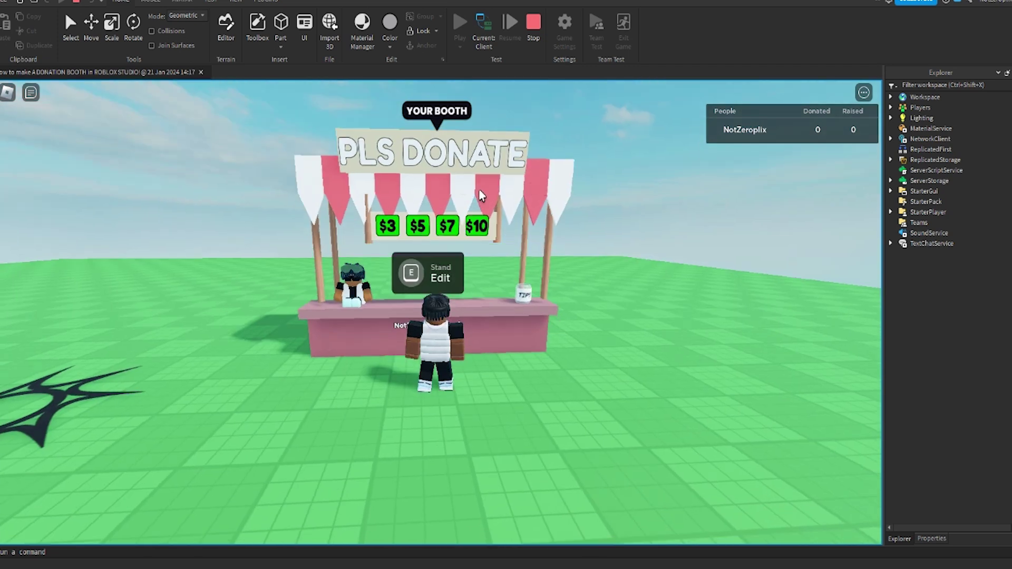
Edit the claimed booth's sign text to "subscribe to zeroplix" and apply it.
key("e")
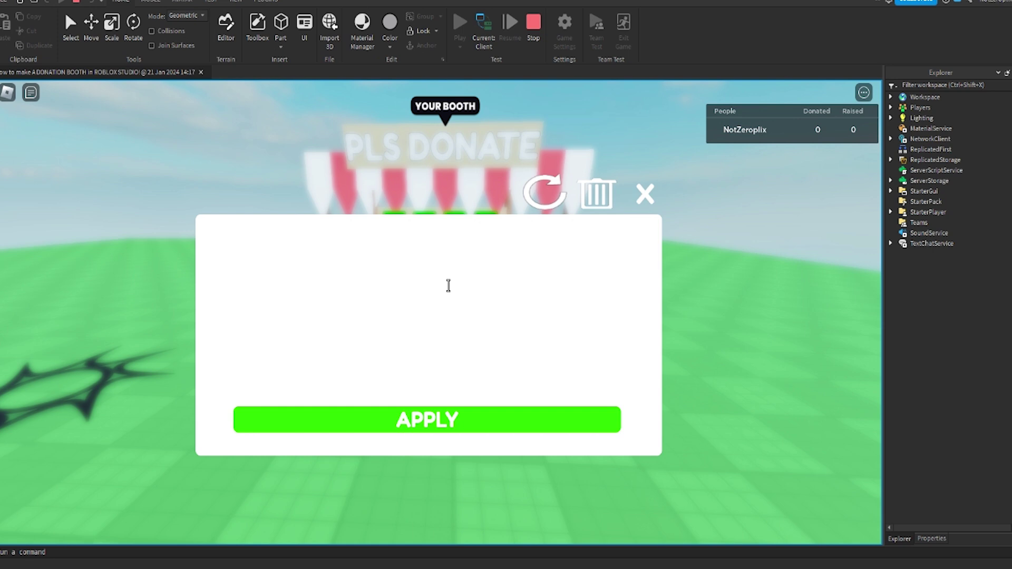
type("subsc")
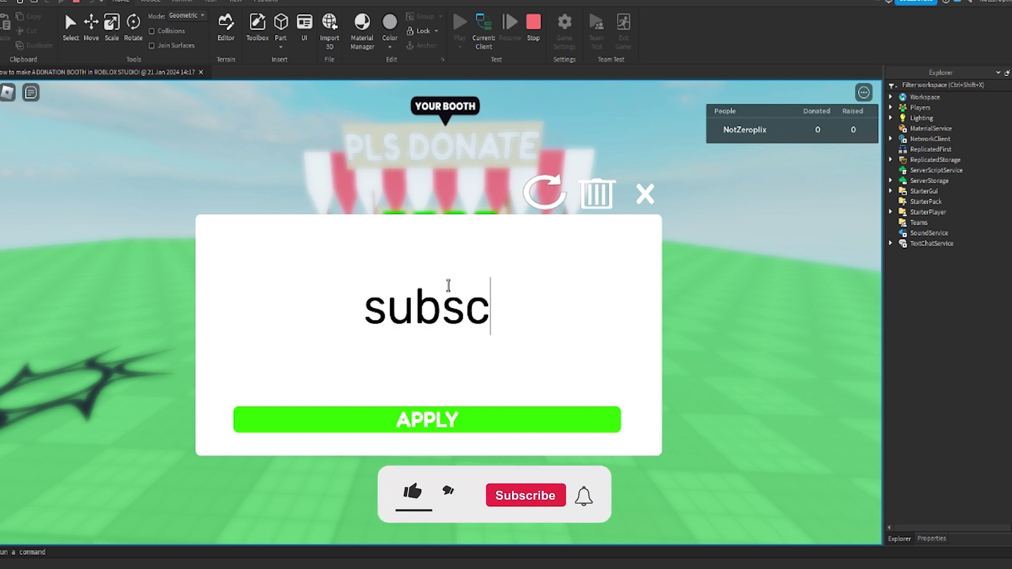
type("ribe to ")
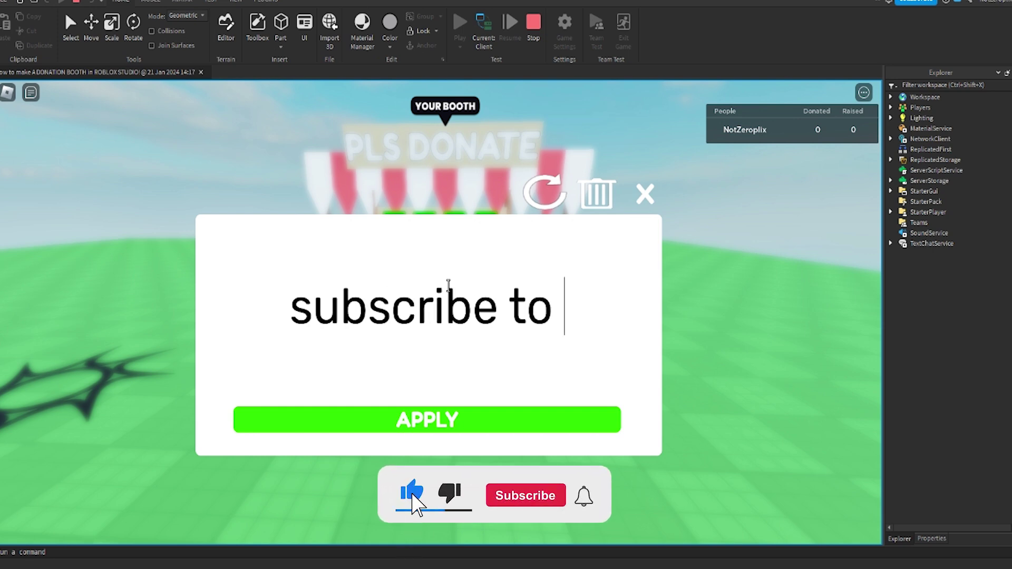
type("zeropliux")
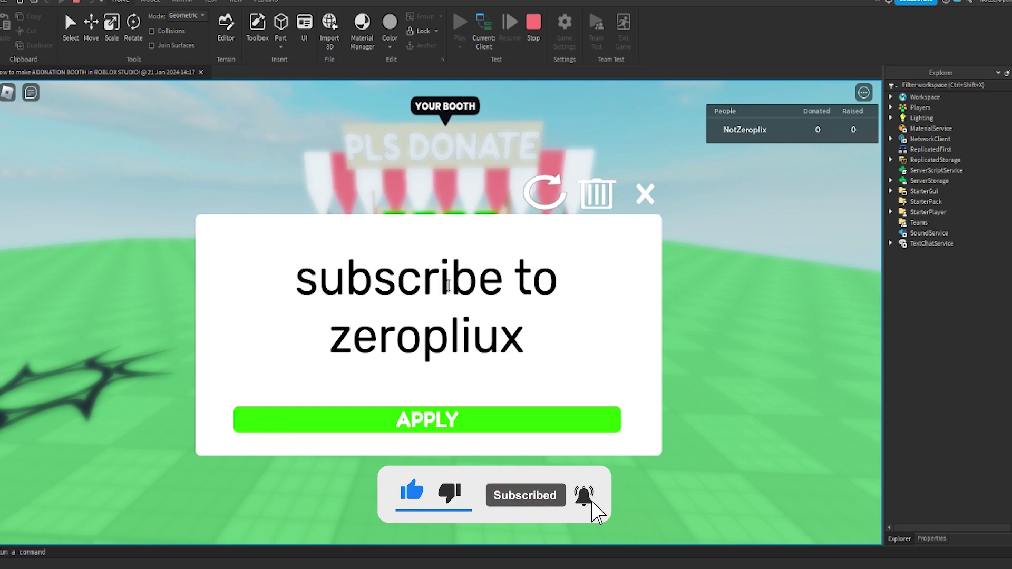
key("BackSpace")
left_click(467, 419)
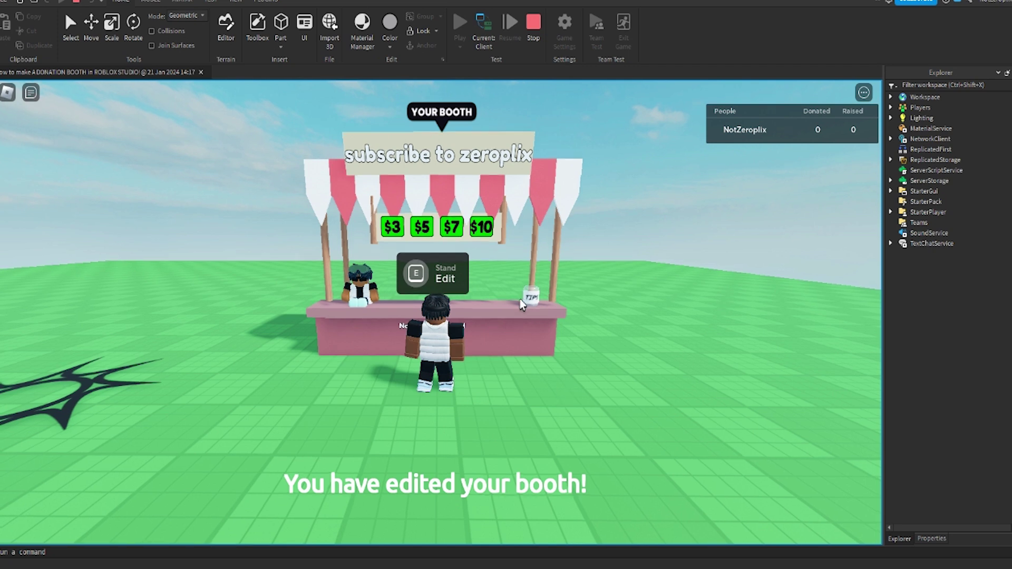
Walk up to the claimed booth, try one of its donation price buttons, and dismiss the purchase dialog.
key("d")
key("w")
right_click_drag(520, 300, 520, 299)
key("a")
key("s")
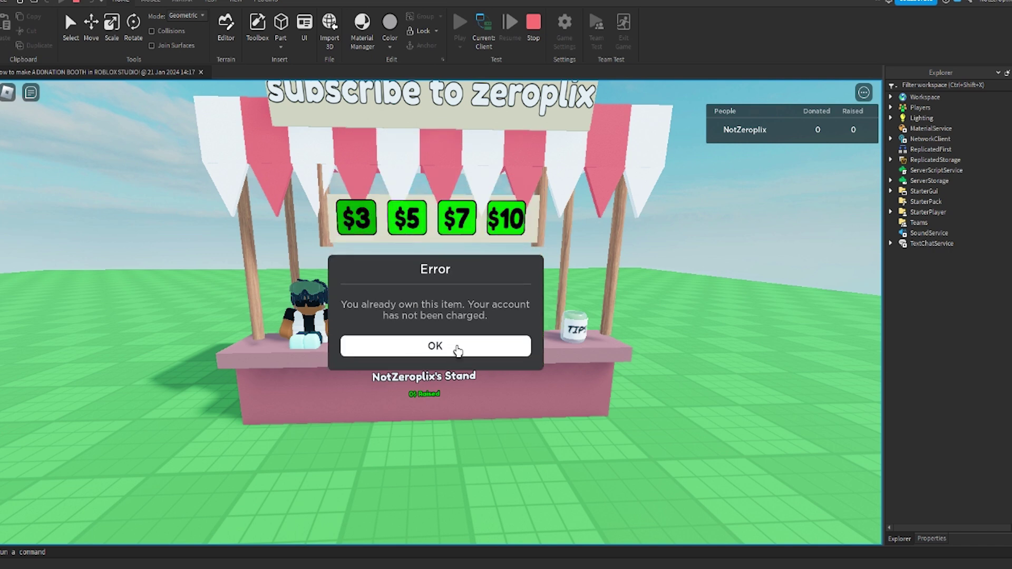
left_click(457, 350)
Return to the booth's counter, reopen its editor, refresh the booth and unclaim it.
key("d")
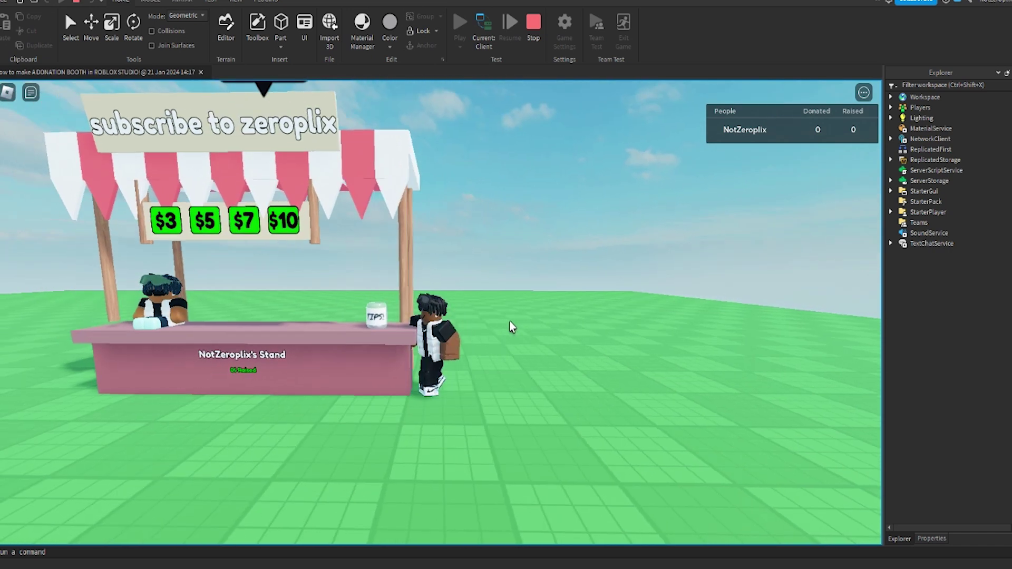
key("a")
key("e")
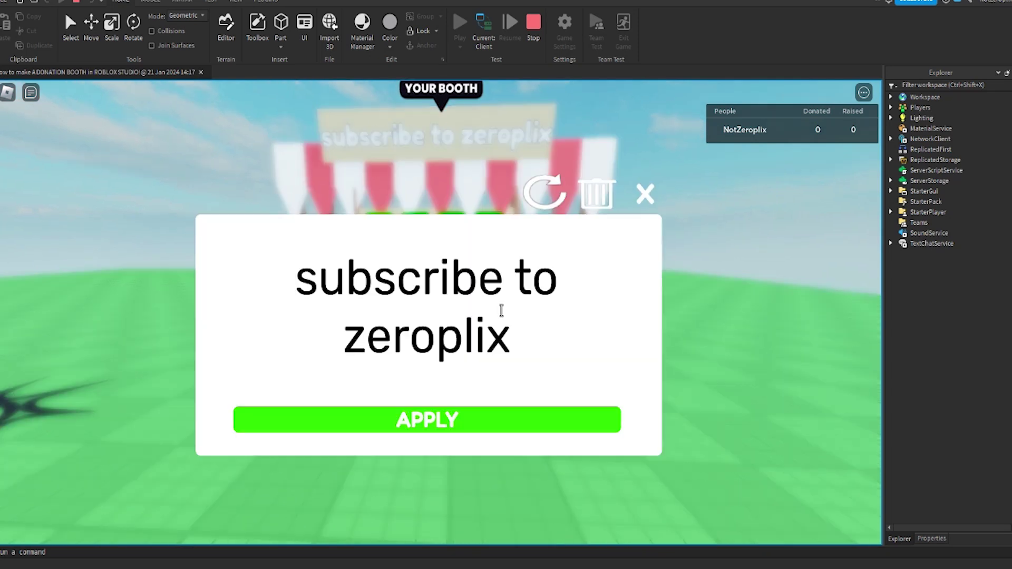
left_click(545, 195)
left_click(598, 196)
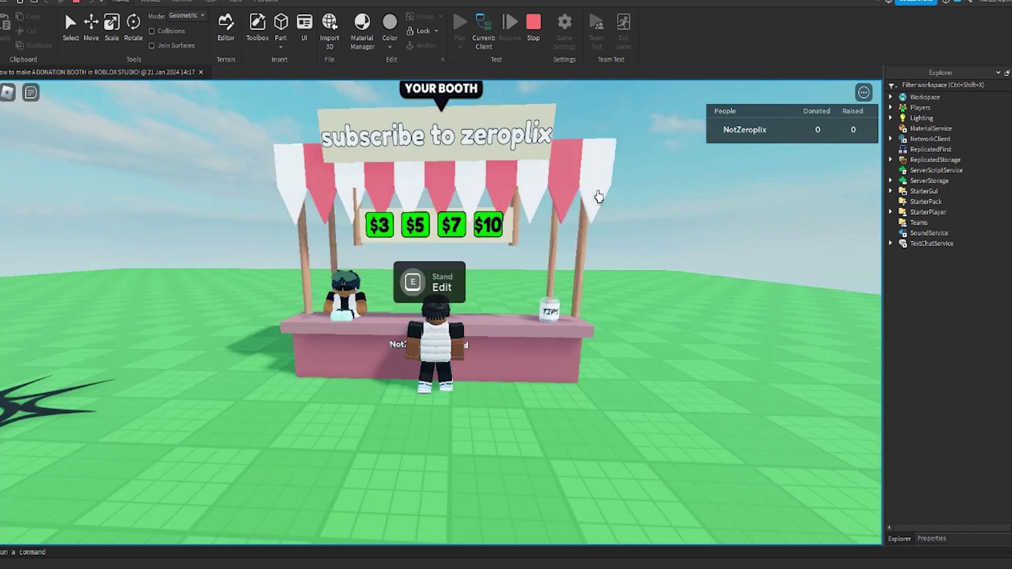
Walk around the unclaimed booth to check its sign, price board, owner label and claim prompt.
key("s")
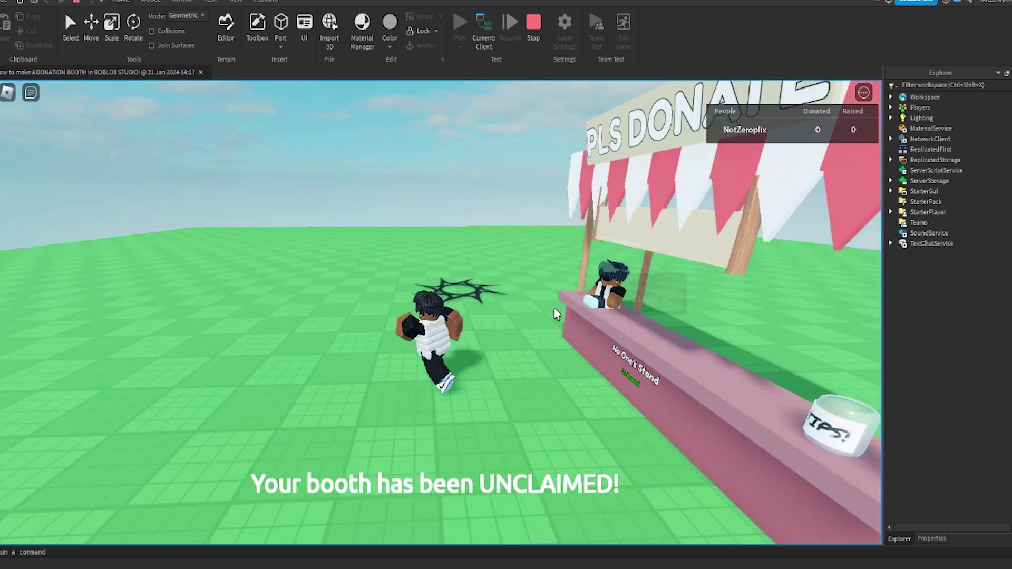
right_click_drag(555, 315, 555, 315)
key("w")
key("d")
key("d")
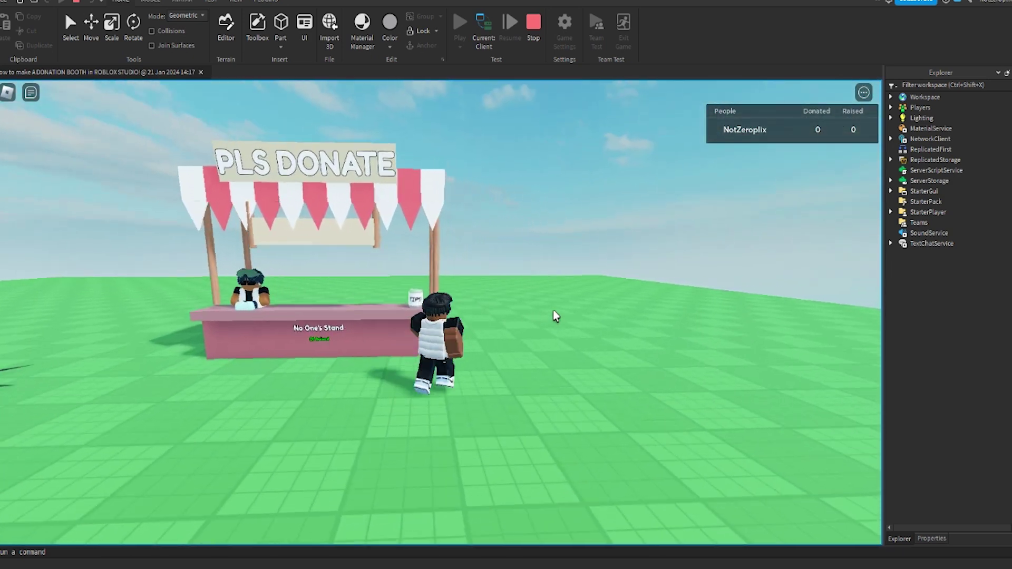
key("w")
key("a")
key("w")
key("s")
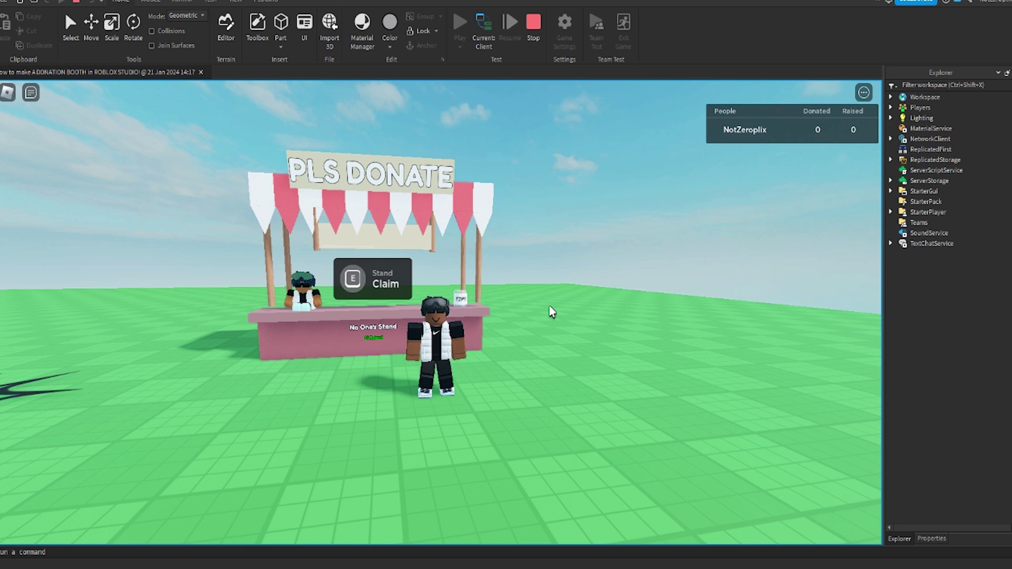
key("e")
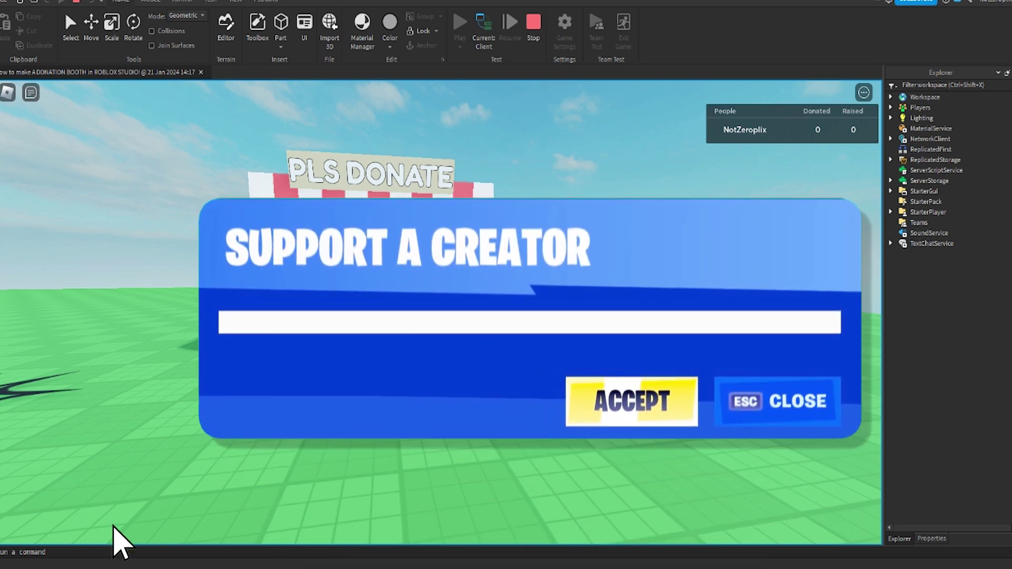
left_click(198, 310)
type("ZEROPLIX")
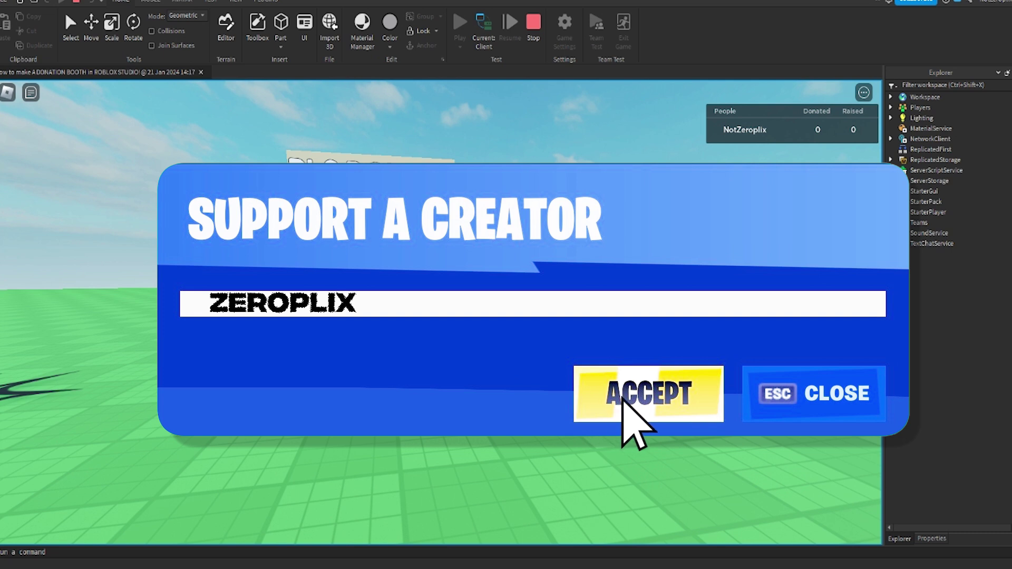
left_click(628, 399)
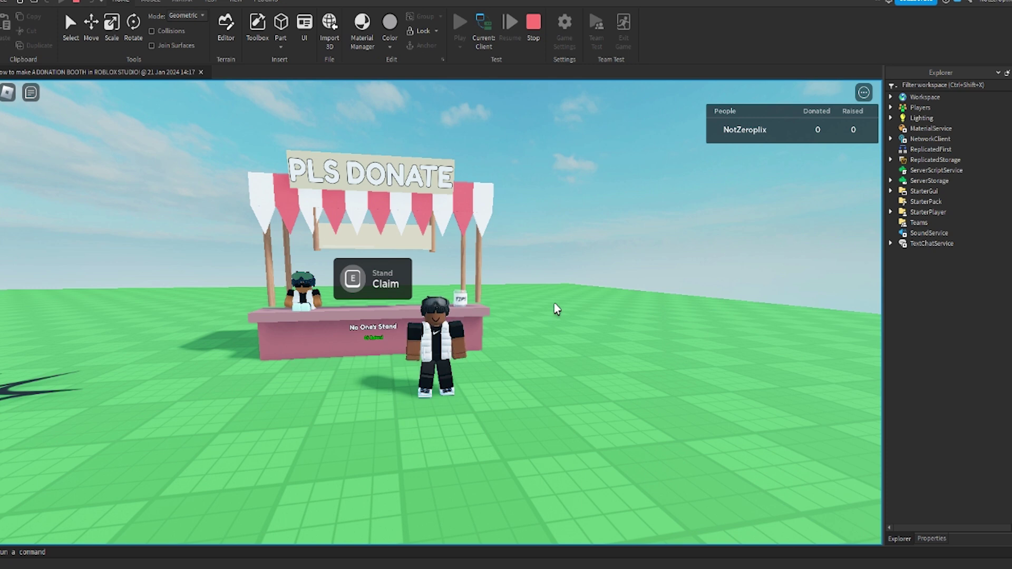
scroll(557, 310, "up", 3)
scroll(564, 307, "down", 2)
right_click_drag(564, 308, 564, 308)
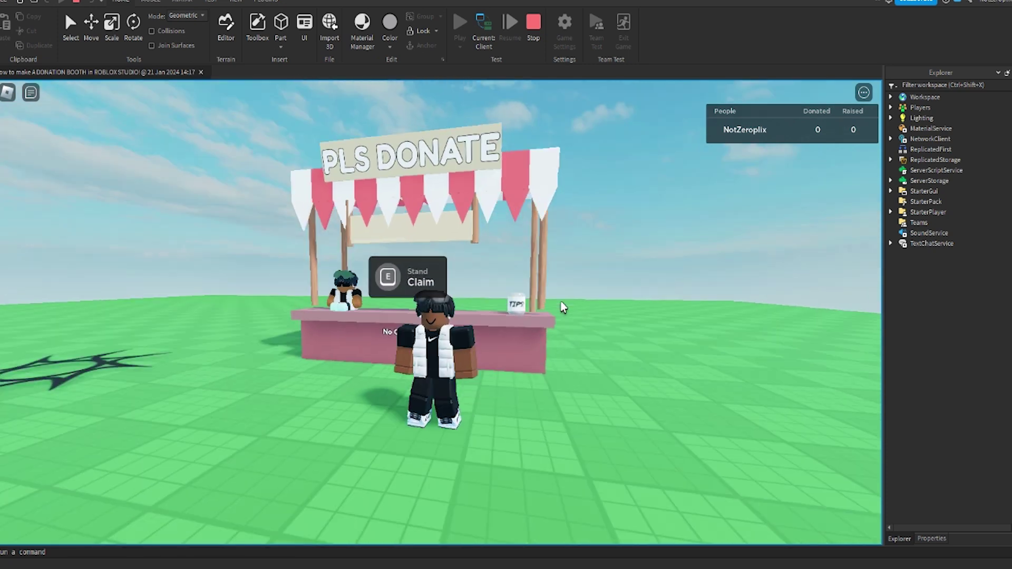
key("s")
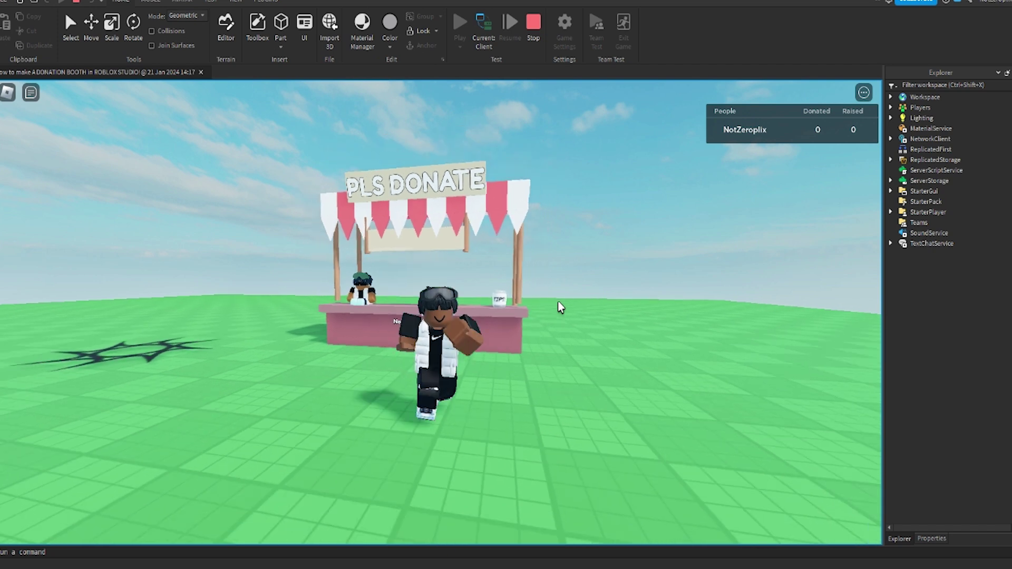